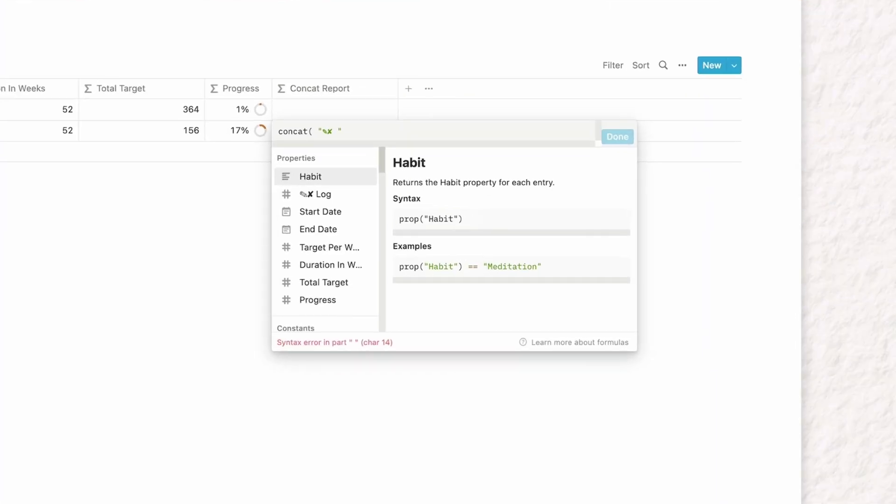
Set the habit's Related Goals in the My Habits table to Become Fitter Than Last Year.
type("form")
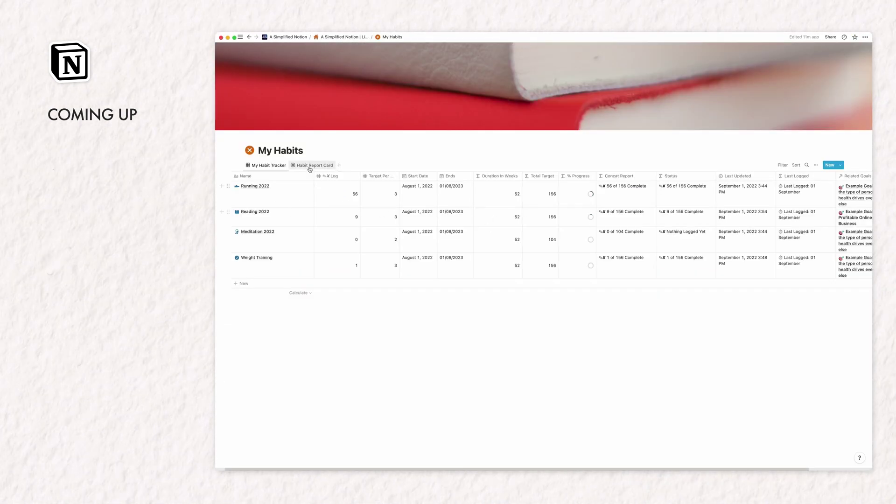
left_click(309, 166)
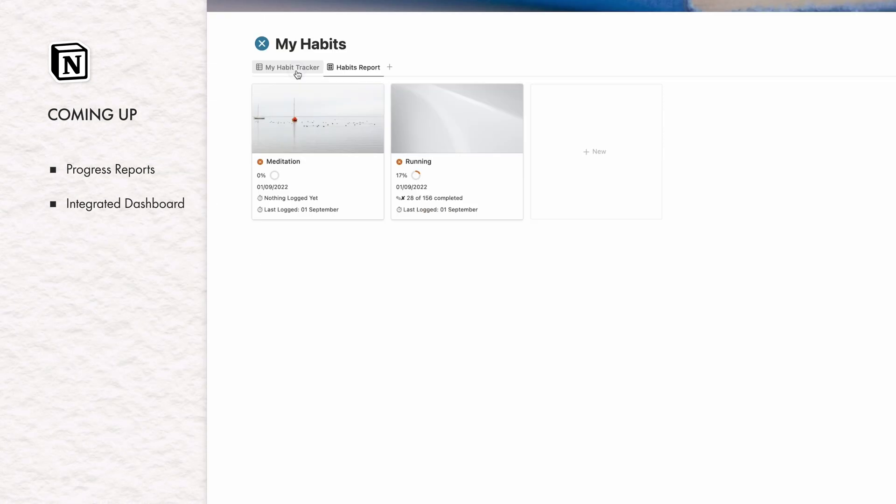
left_click(296, 70)
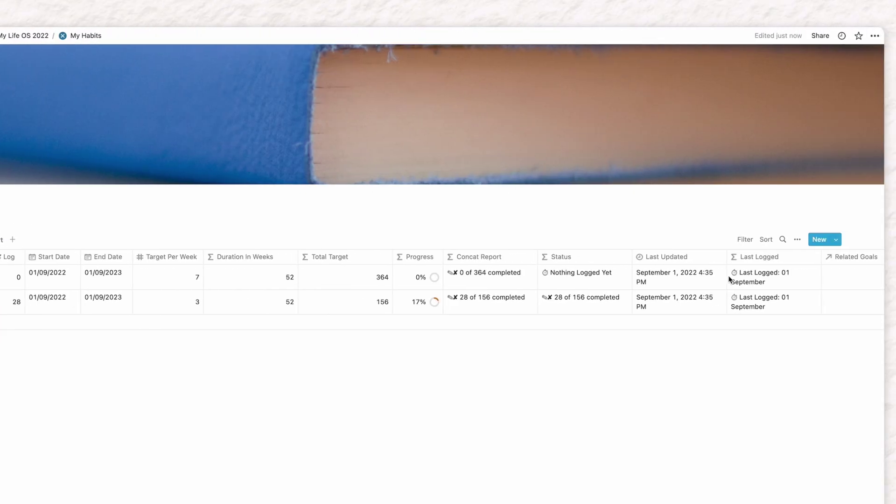
left_click(723, 278)
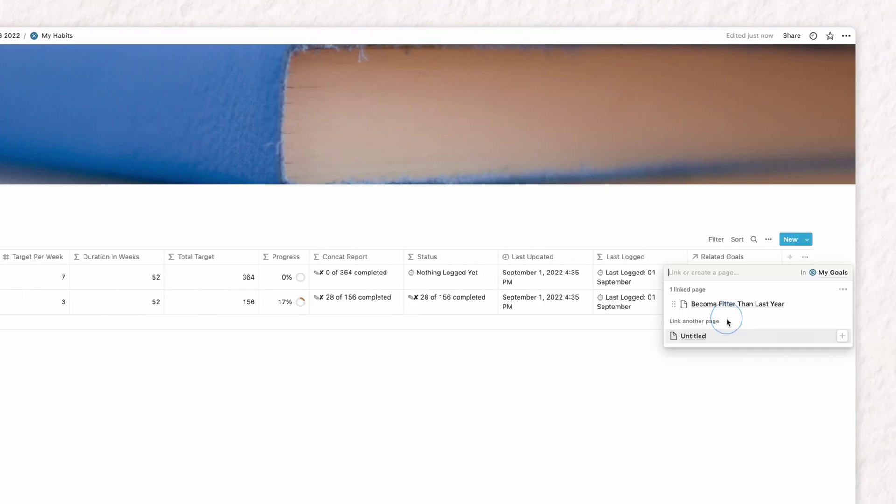
left_click(694, 365)
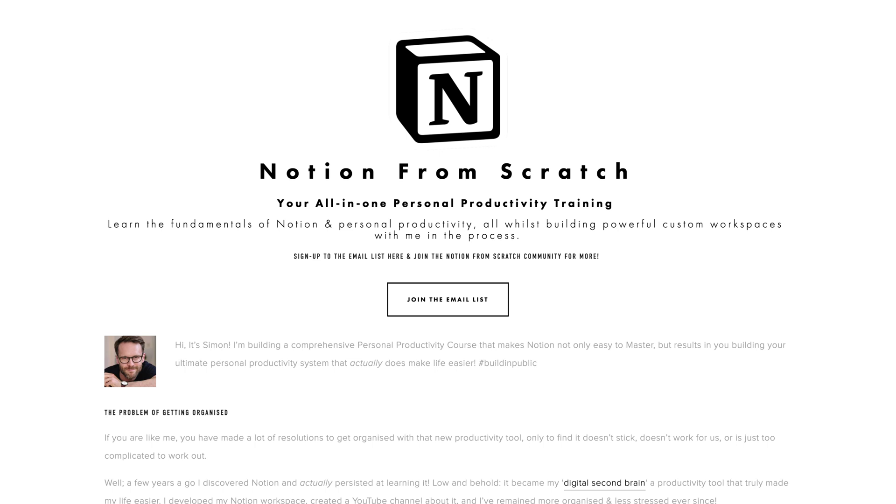
scroll(449, 280, "down", 8)
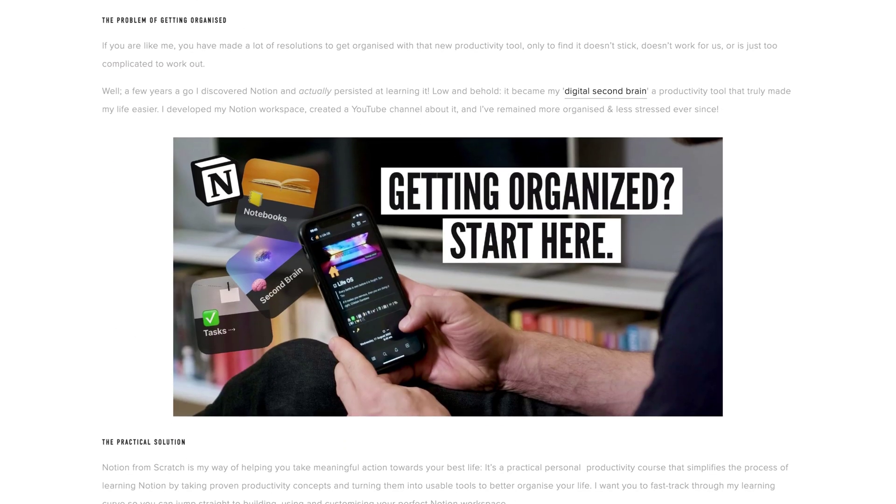
scroll(449, 252, "down", 8)
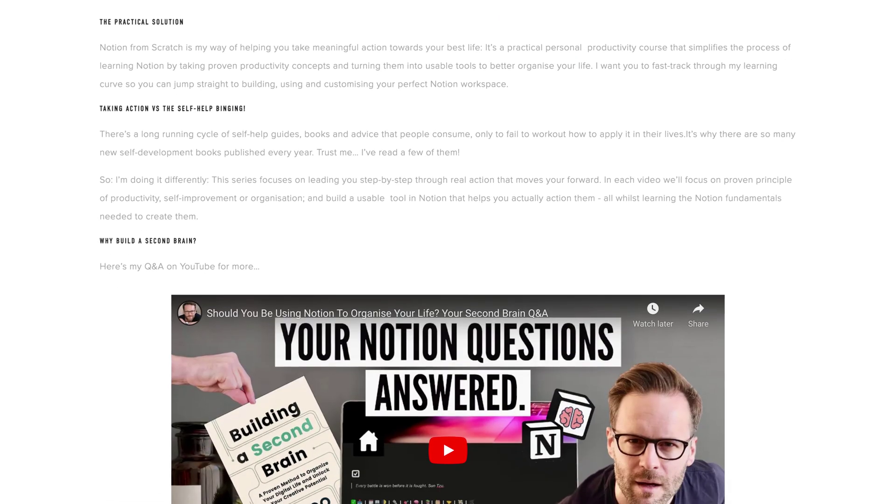
scroll(448, 252, "up", 17)
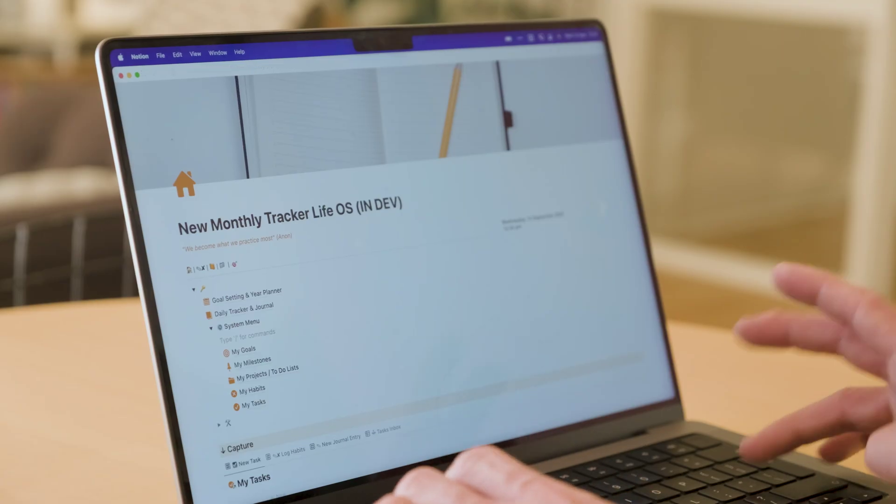
type("/")
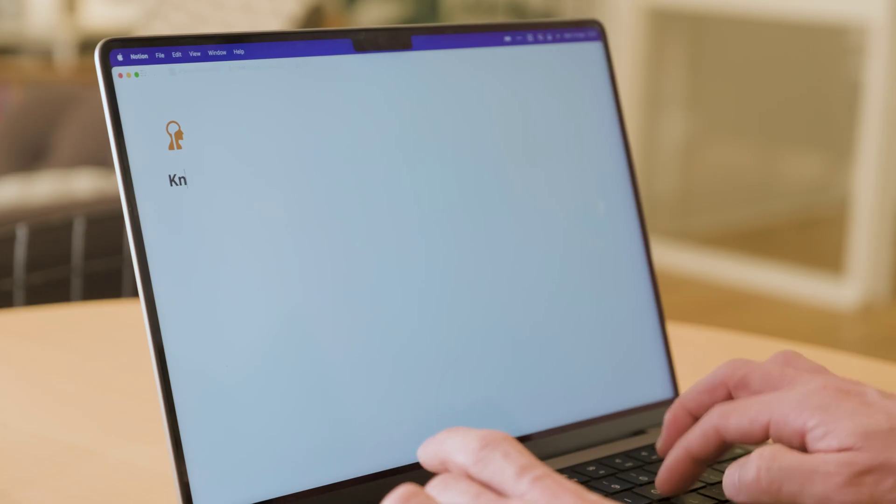
type("owledge")
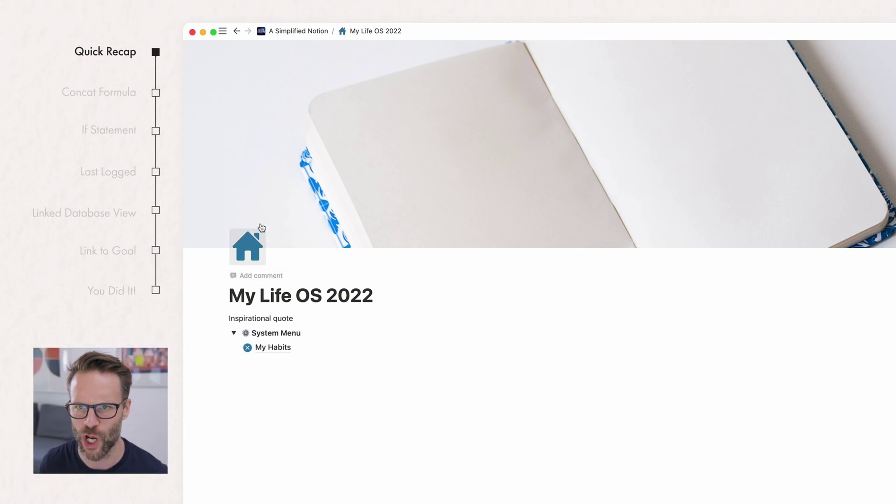
Go from My Life OS 2022 to My Habits and show the Habits Report gallery.
left_click(266, 349)
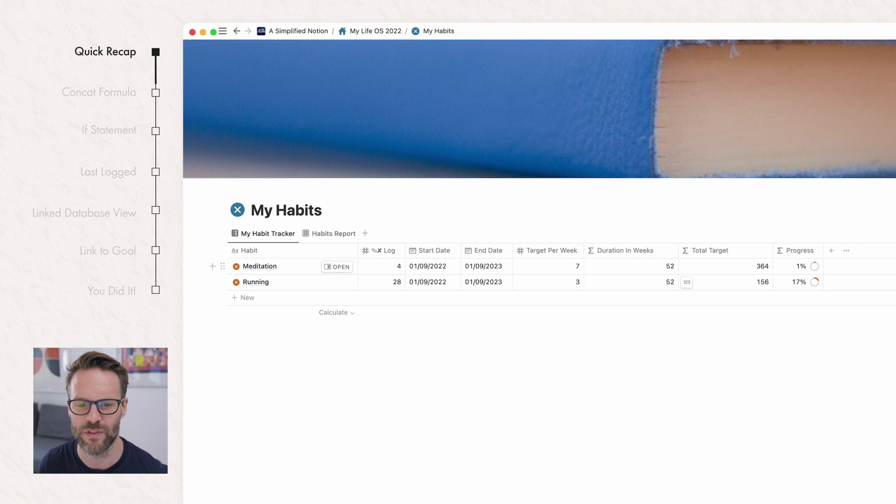
left_click(342, 234)
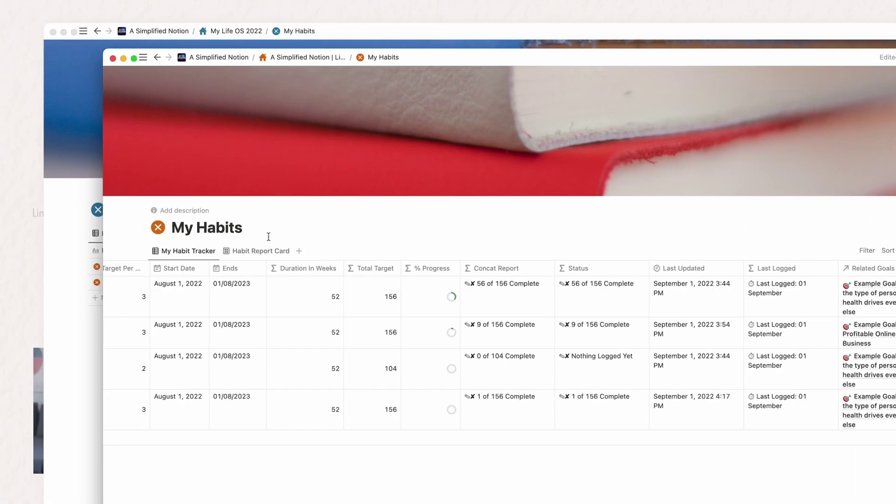
Turn on the Related Goals property for the Habit Report Card gallery cards.
left_click(401, 251)
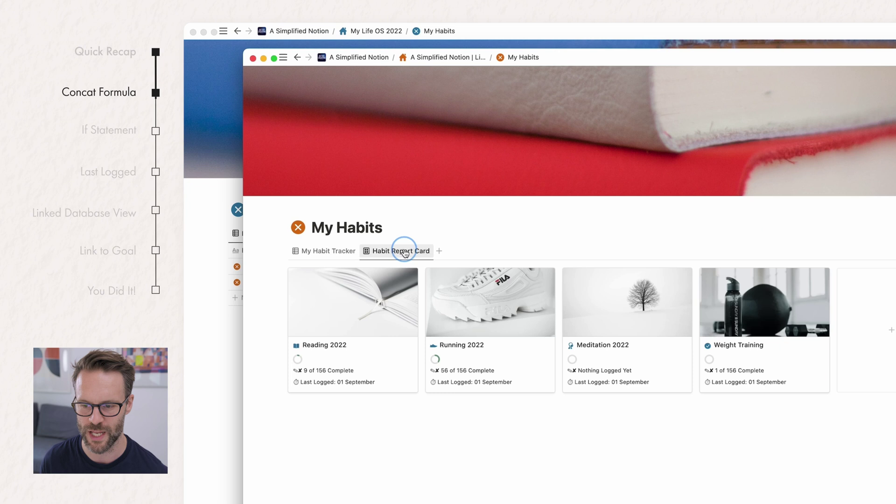
left_click(892, 233)
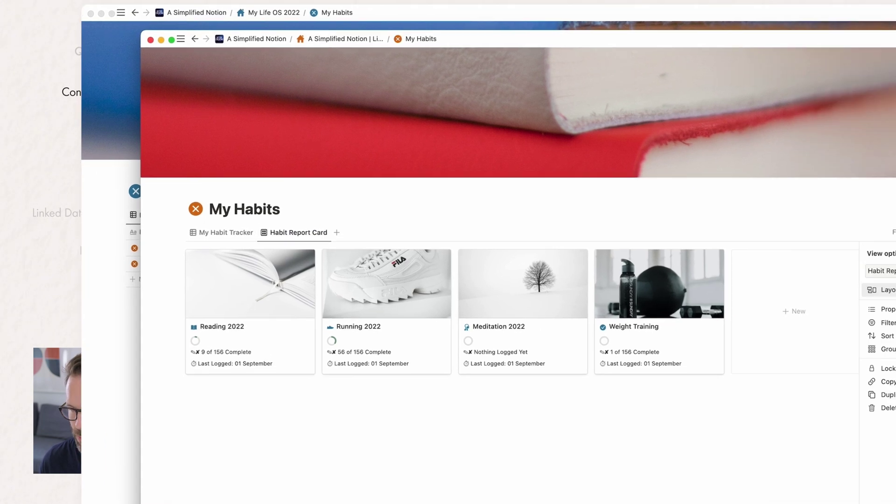
left_click(876, 300)
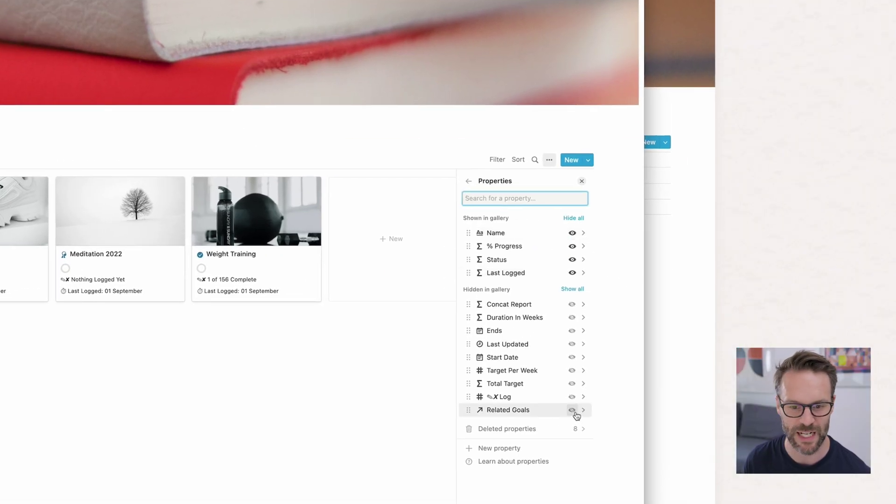
left_click(572, 410)
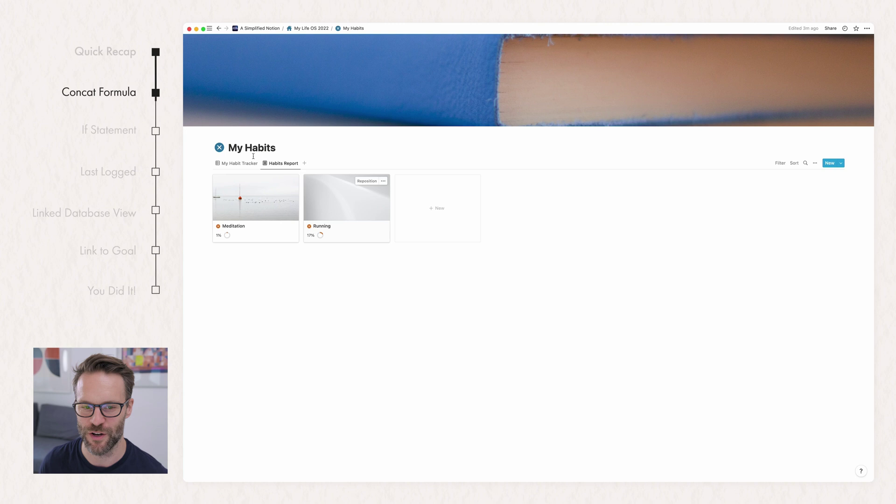
Add a formula column named Concat Report to My Habit Tracker, with an empty formula.
left_click(246, 167)
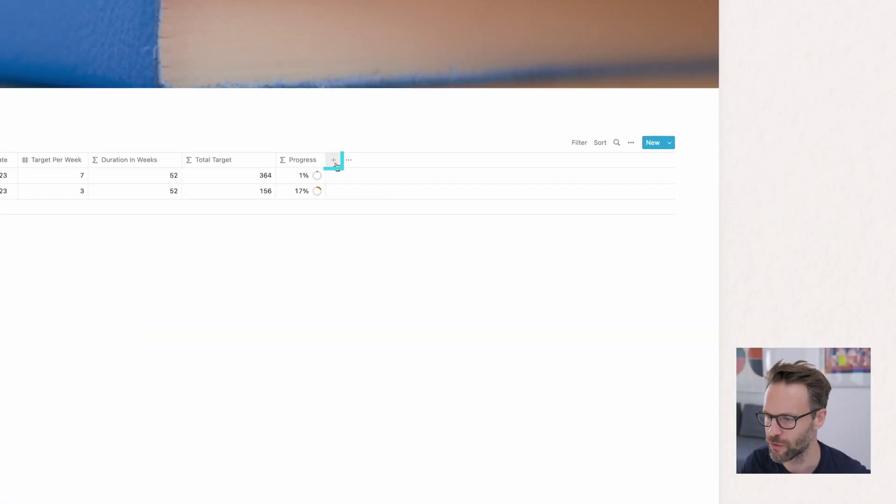
left_click(328, 160)
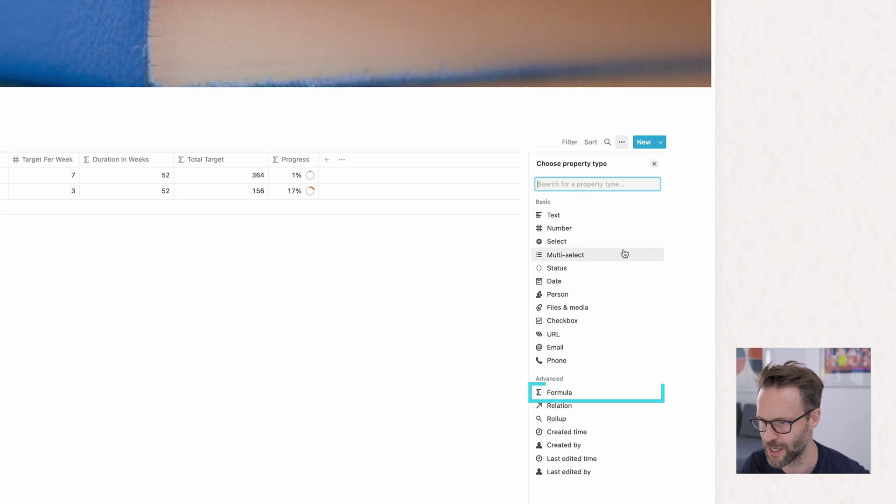
left_click(562, 393)
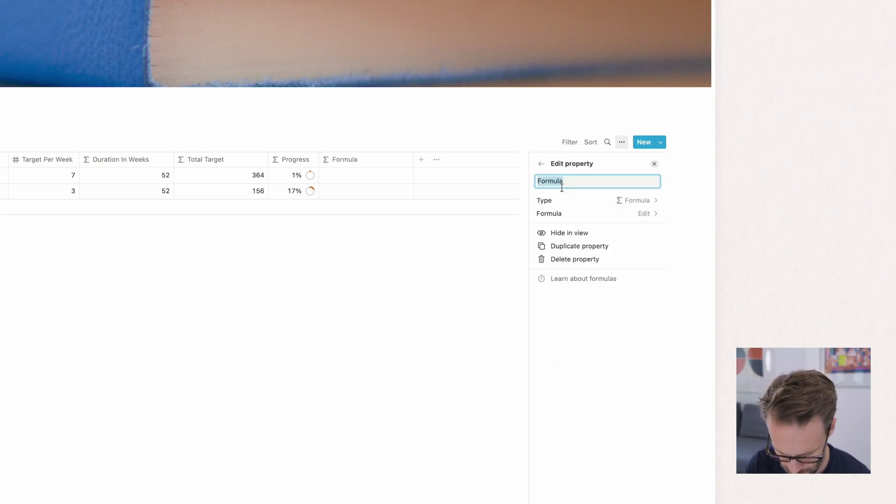
type("Concat Report")
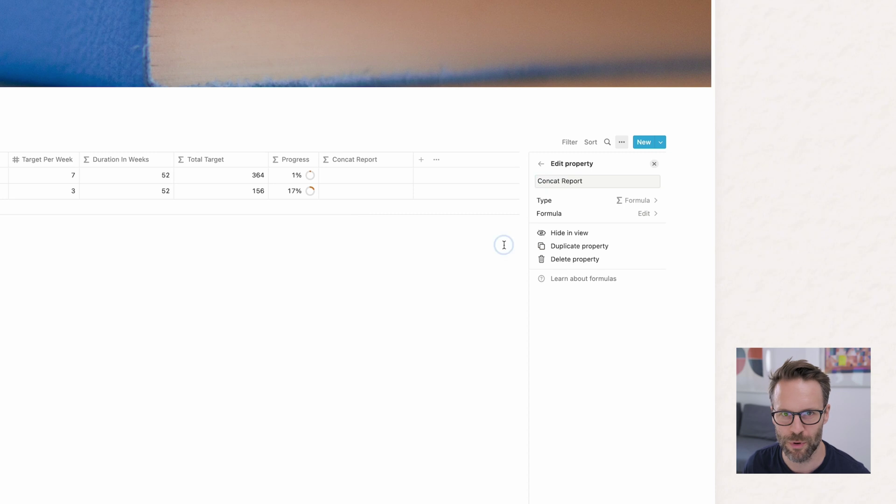
left_click(504, 244)
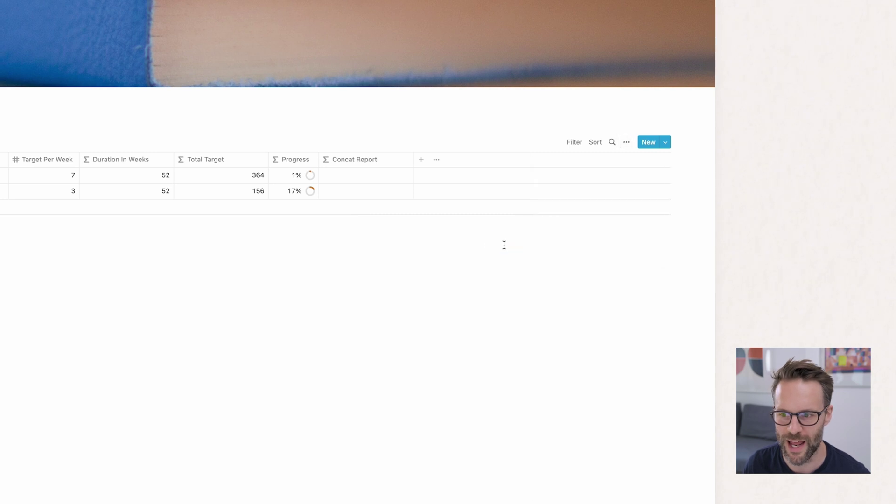
left_click(344, 177)
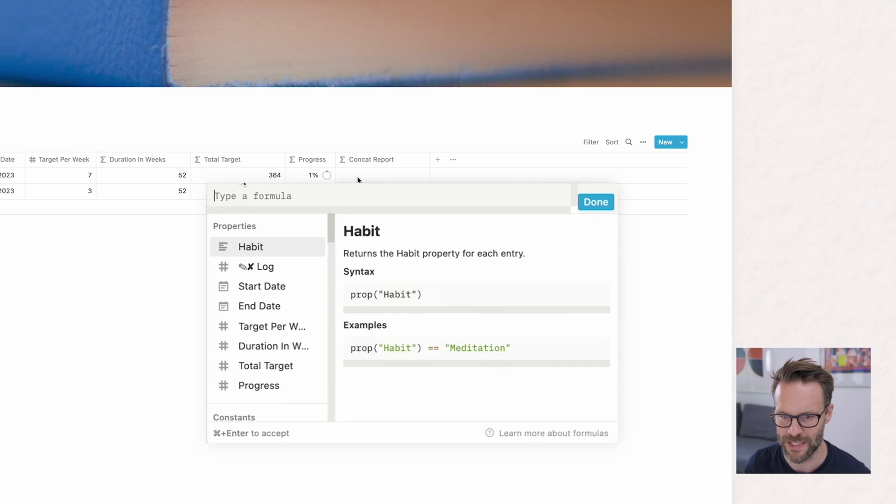
key("Escape")
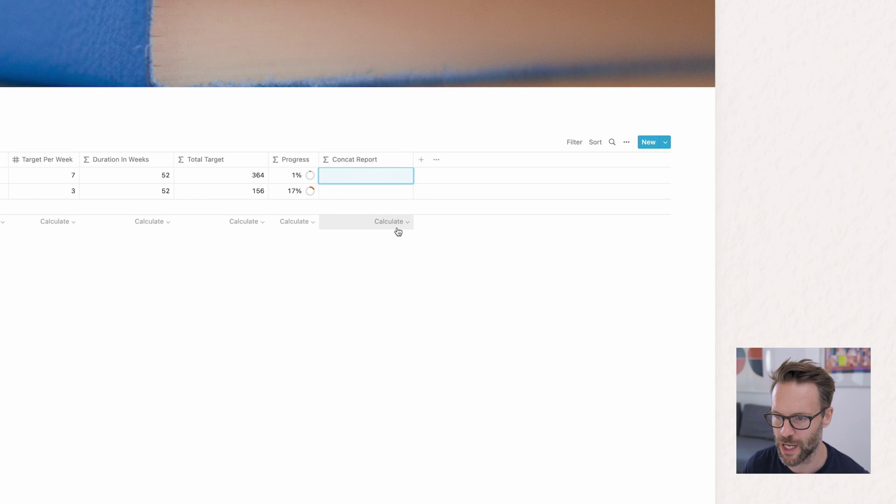
Begin the Concat Report formula with concat, the ✎✗ symbols and the formatted Log value.
left_click(356, 176)
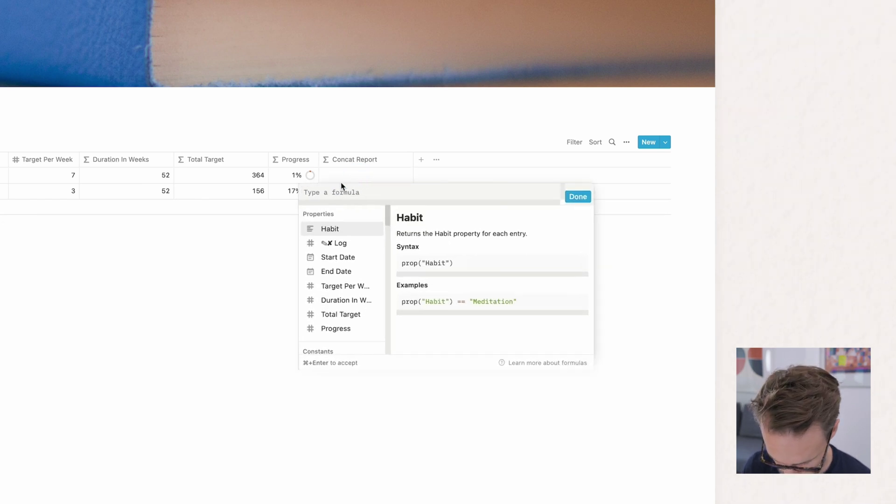
type("concat")
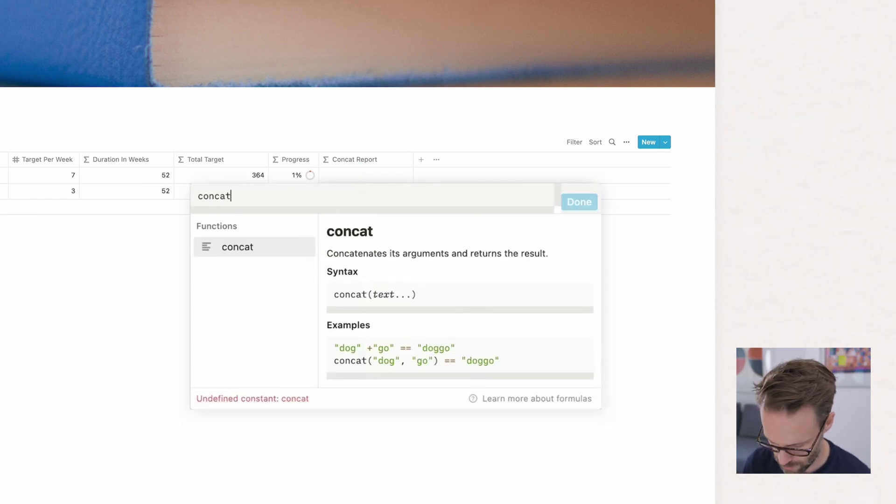
type("(")
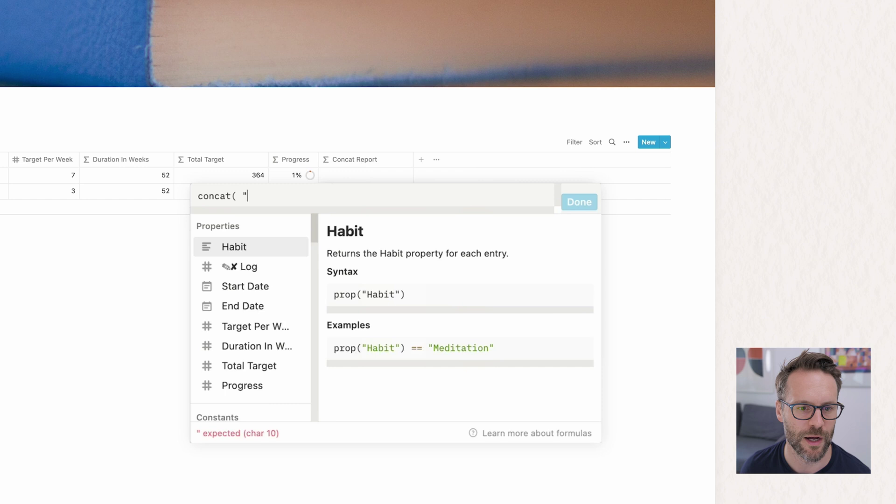
key("ctrl+super+space")
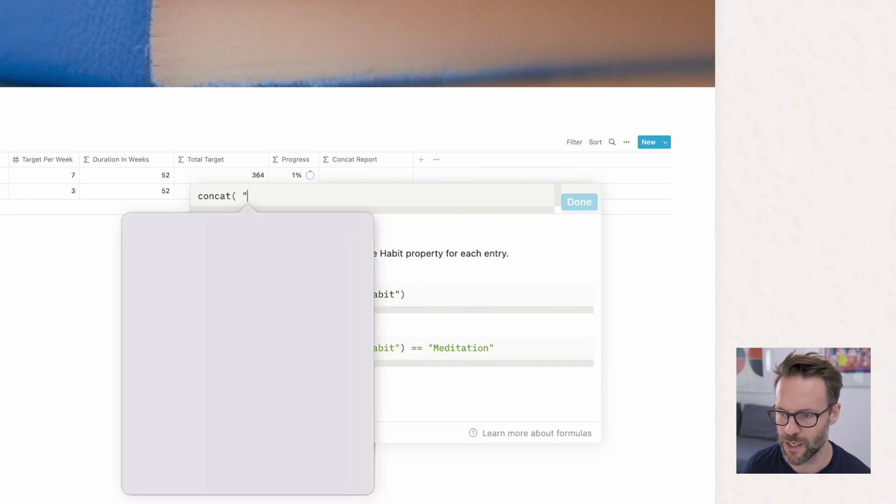
key("Escape")
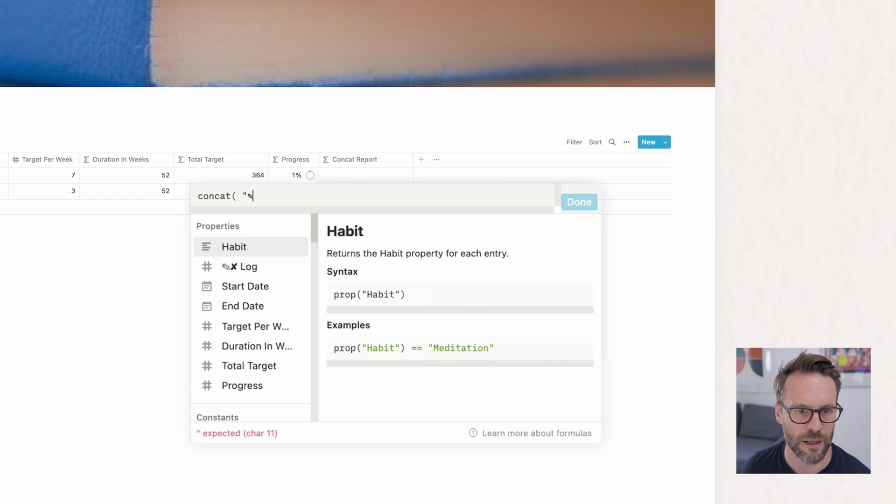
key("ctrl+super+space")
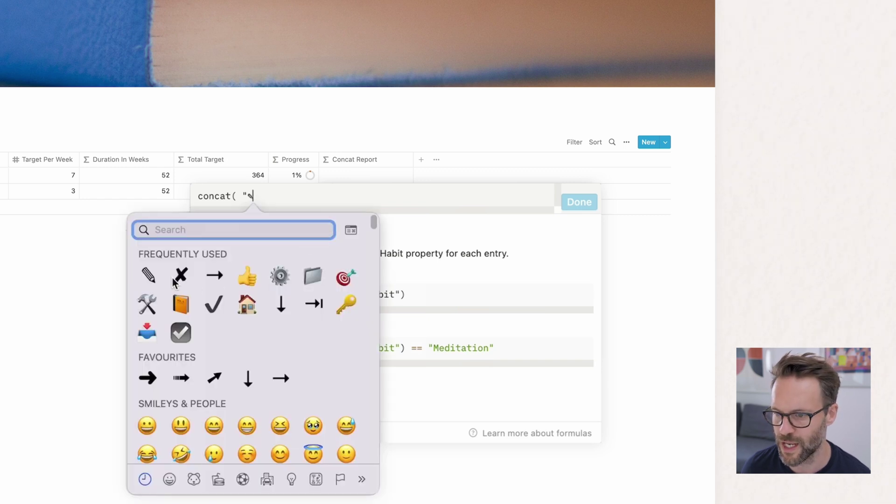
key("Escape")
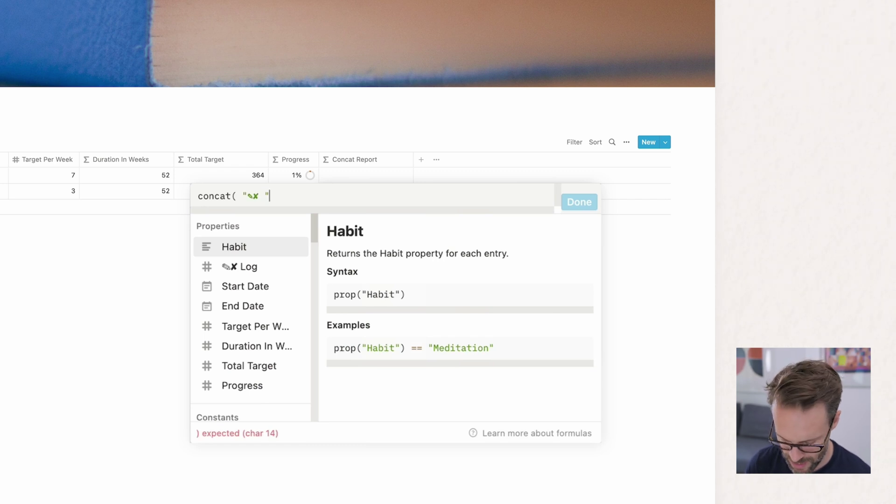
type("orma")
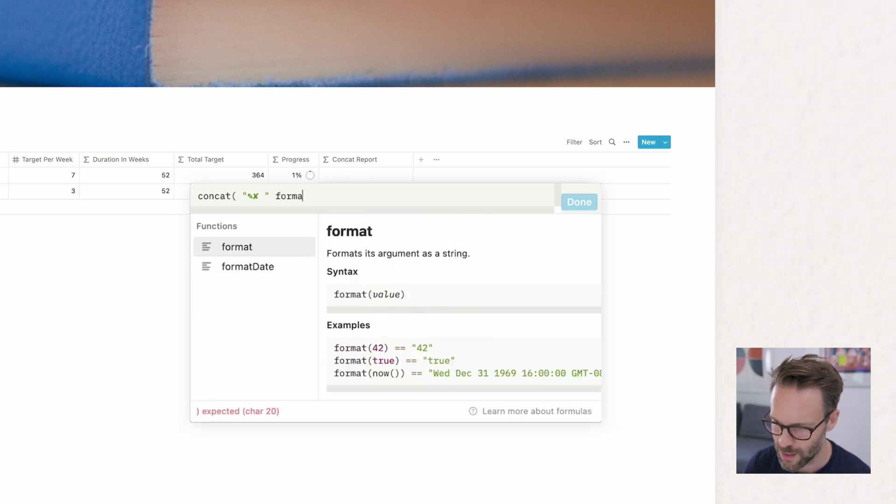
type("t(prop(\"✎✗ Log")
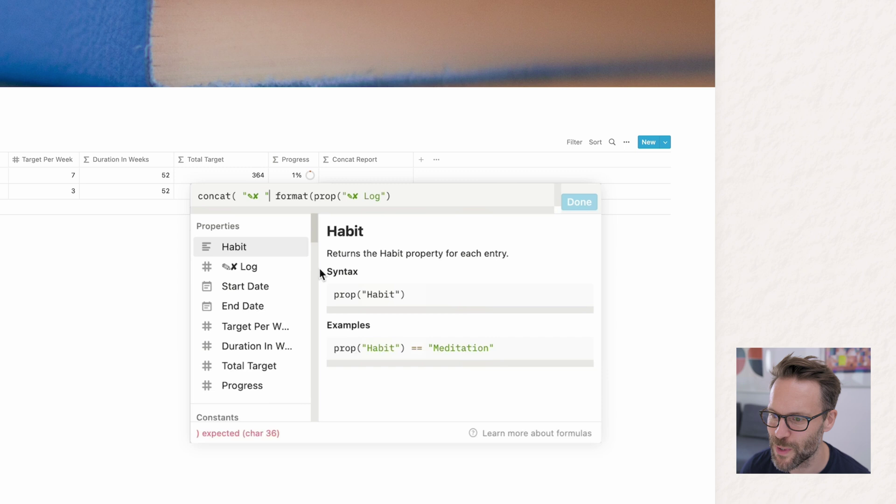
type(",")
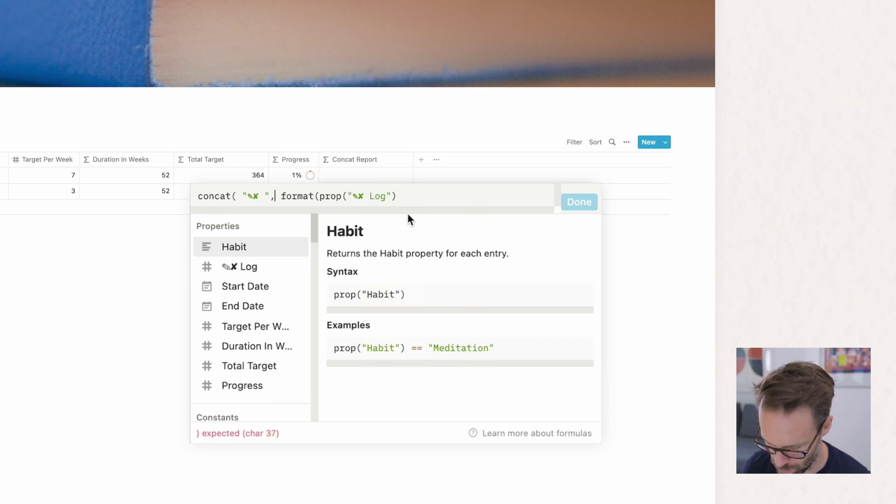
left_click(410, 192)
type(")")
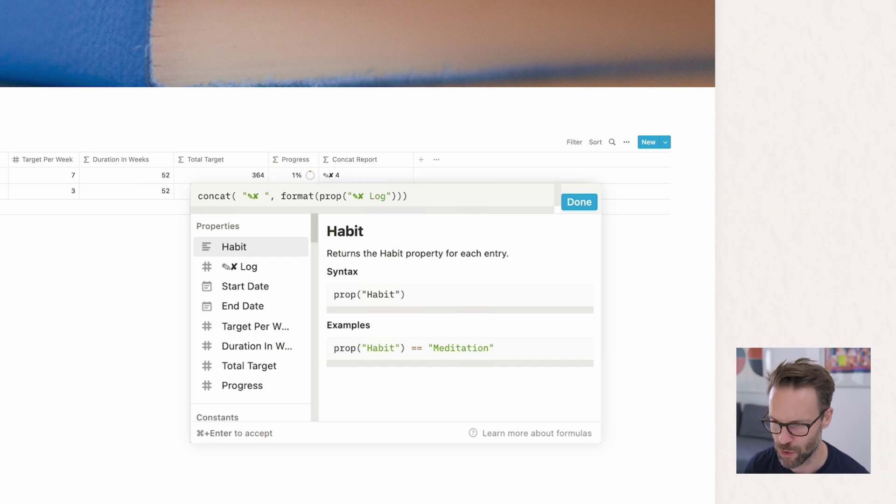
Extend the formula with ' of ', formatted Total Target and ' completed', and confirm it.
key("BackSpace")
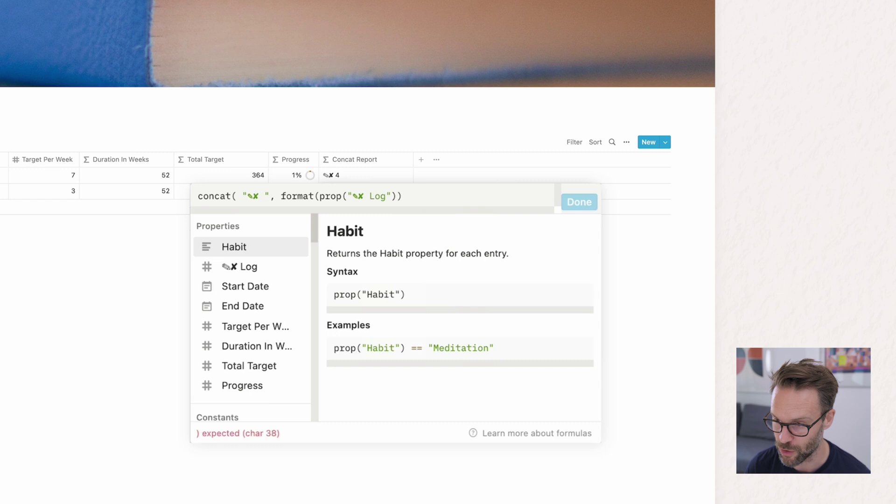
type(", ")
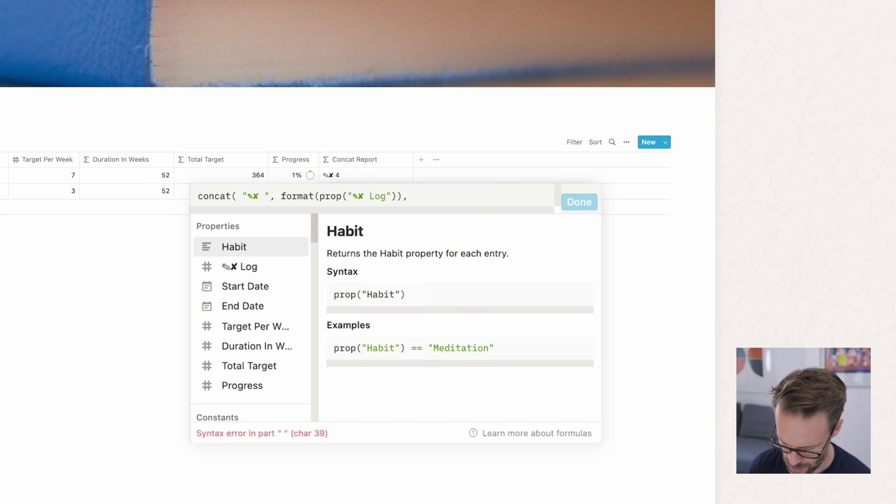
type("\"")
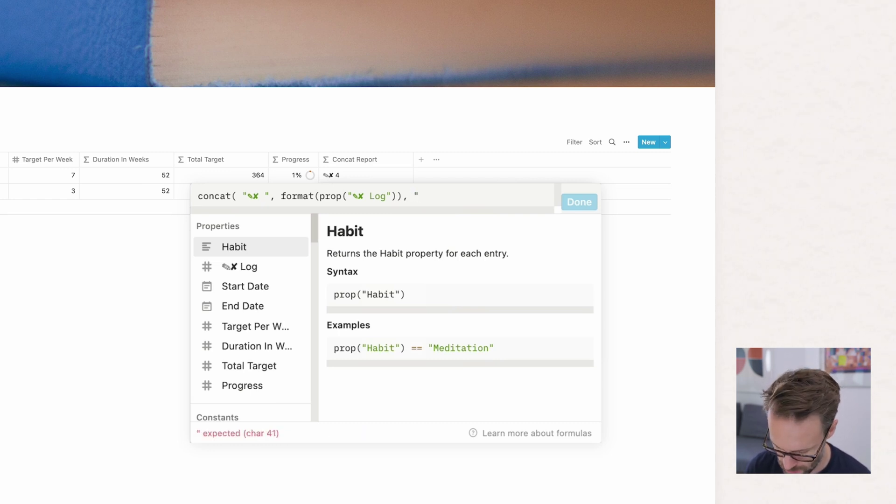
type(" of")
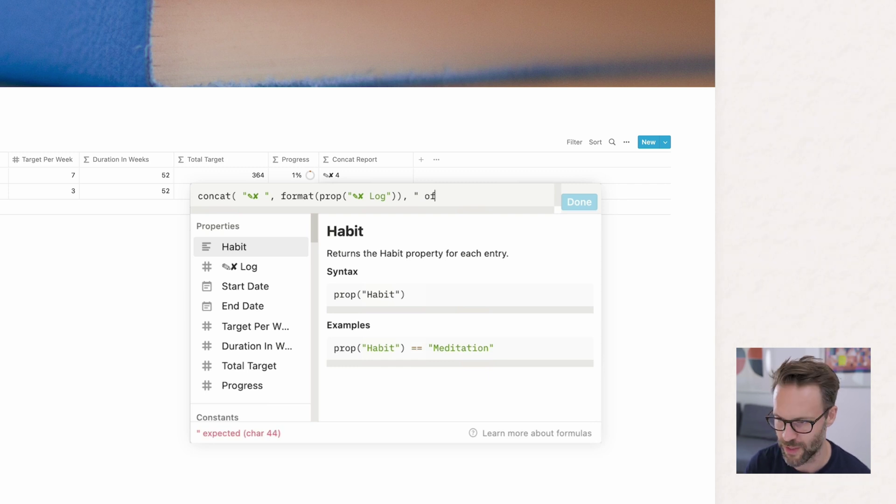
type("\", ")
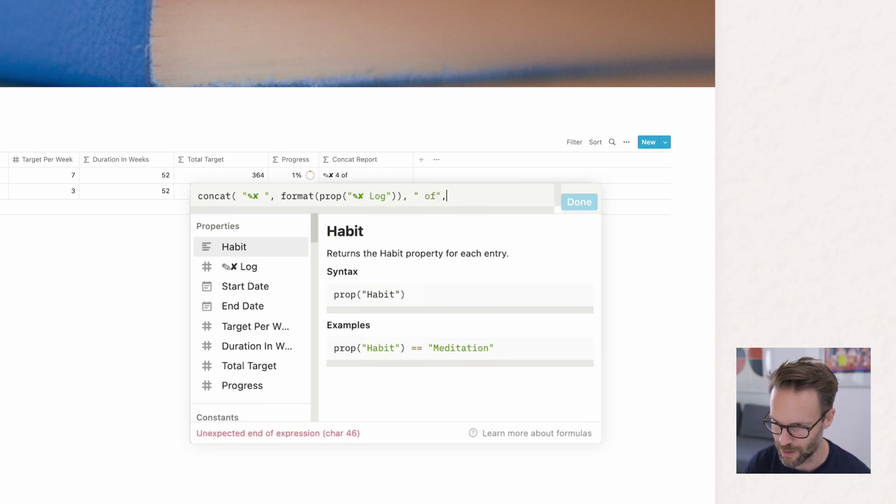
type("format")
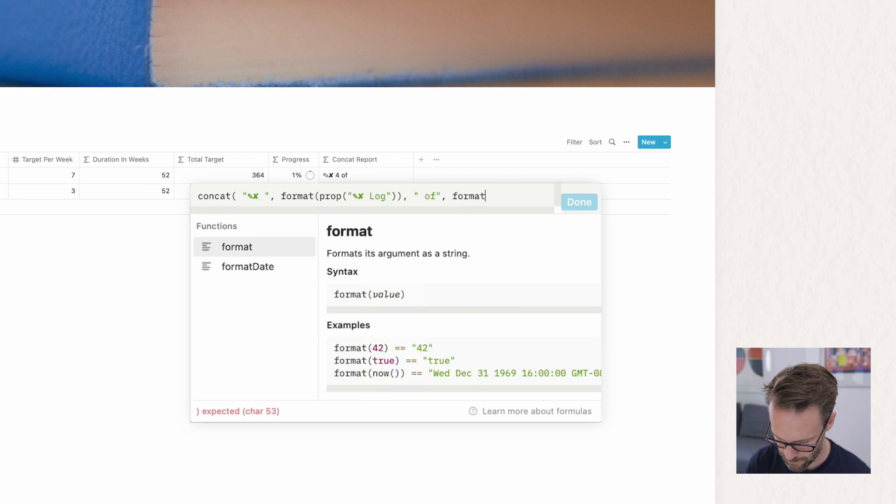
type("(")
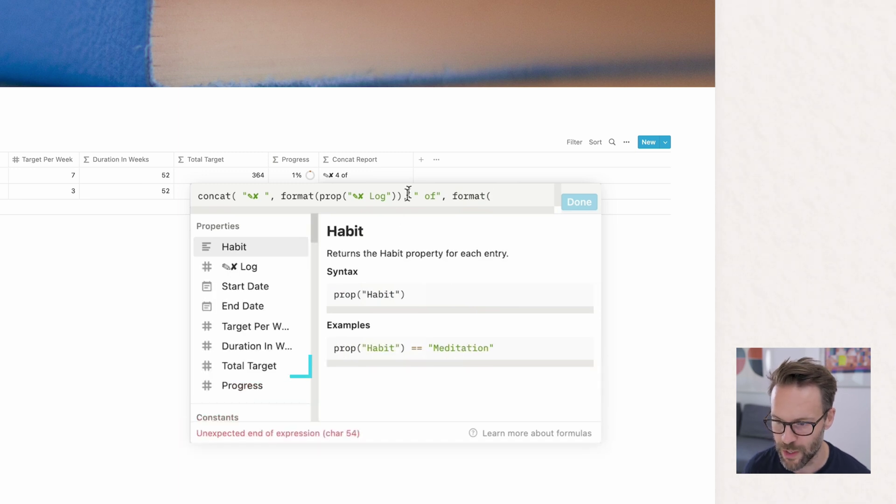
left_click(267, 368)
type("))")
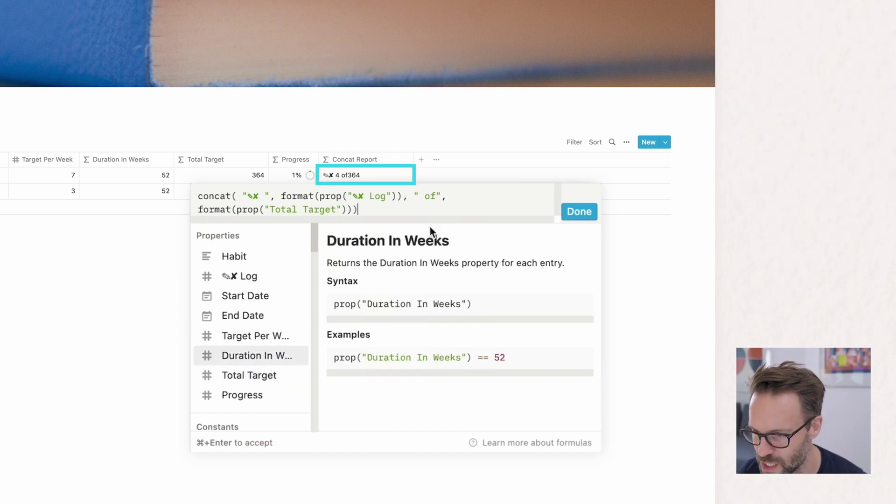
left_click(438, 197)
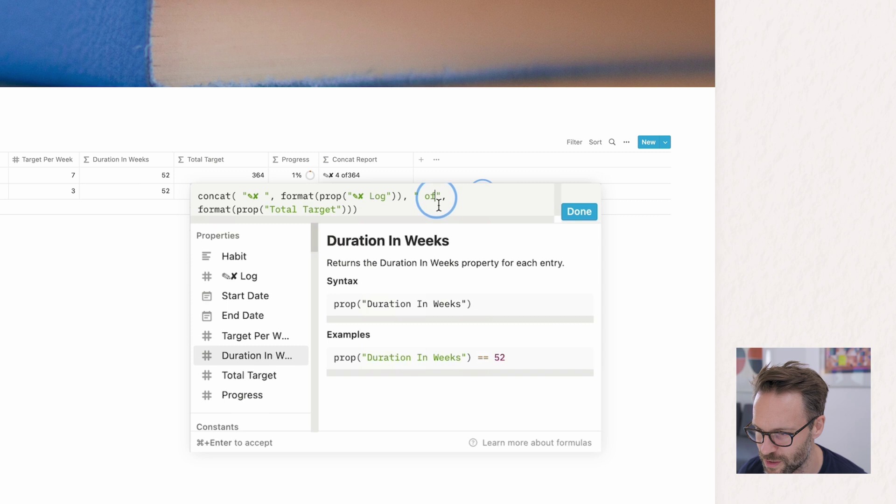
left_click(369, 209)
key("BackSpace")
type("), ")
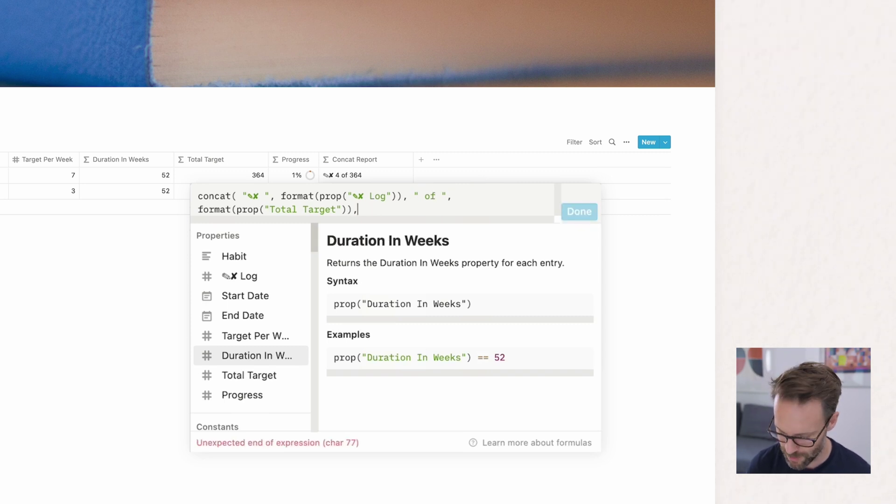
type("\"")
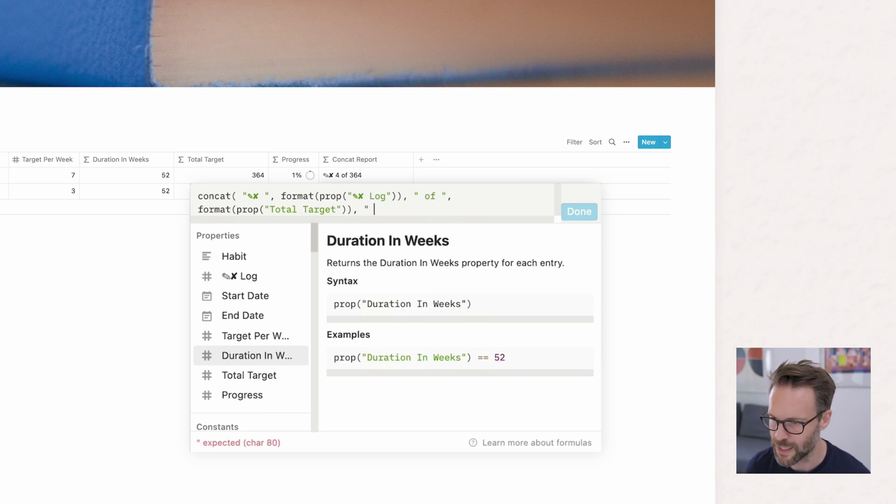
type(" complete\")")
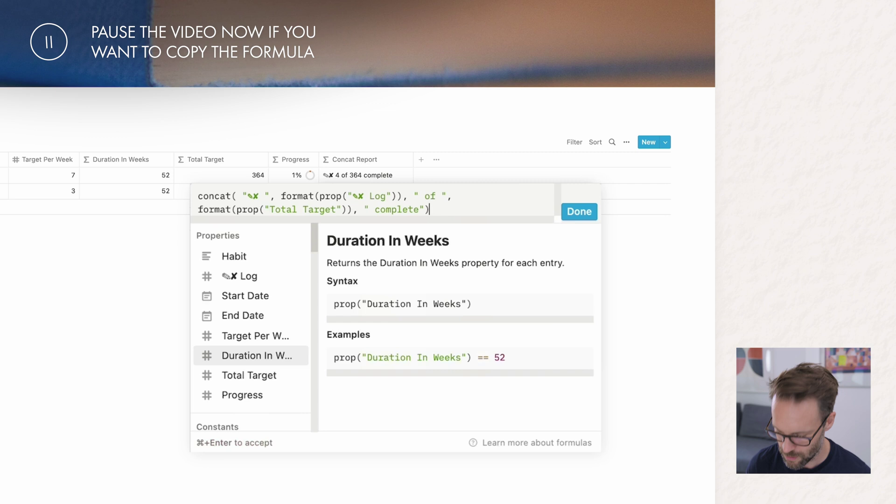
type("d")
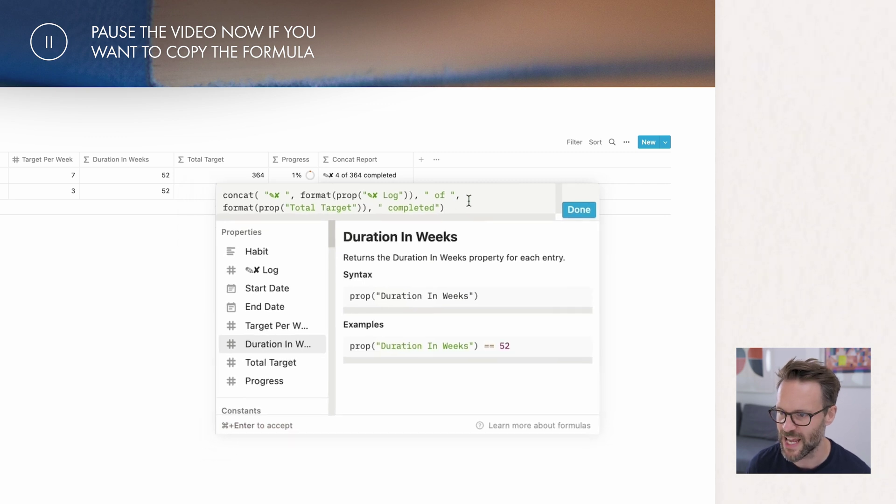
left_click(579, 212)
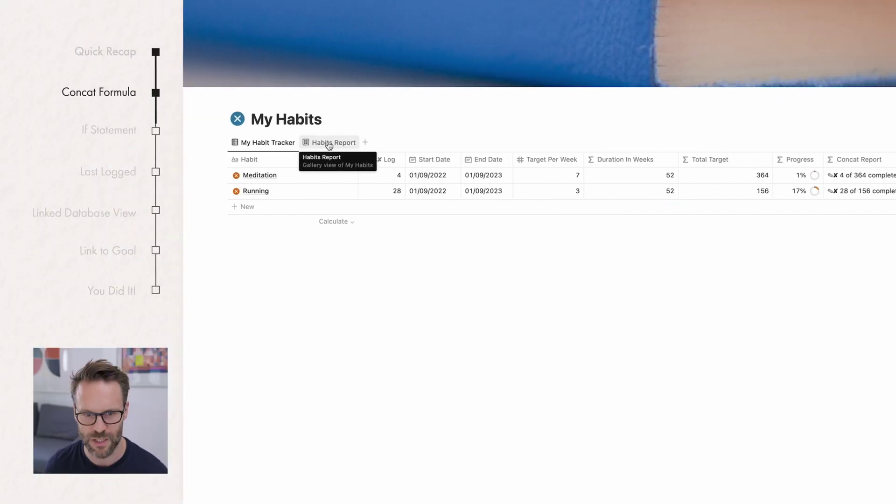
Show Target Per Week, Start Date and Concat Report on the Habits Report gallery cards.
left_click(139, 144)
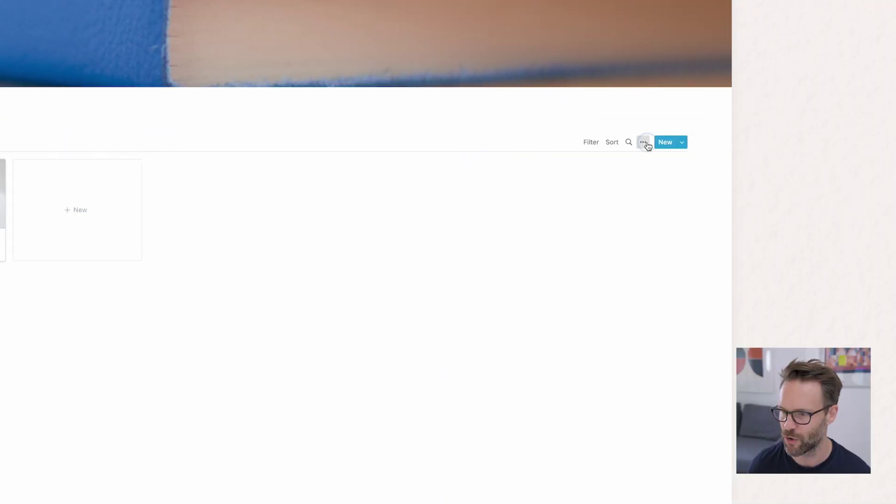
left_click(643, 141)
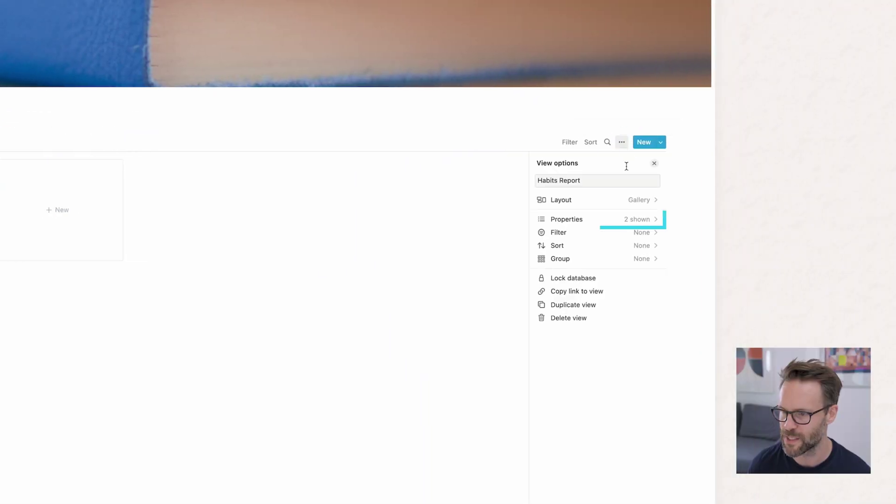
left_click(593, 220)
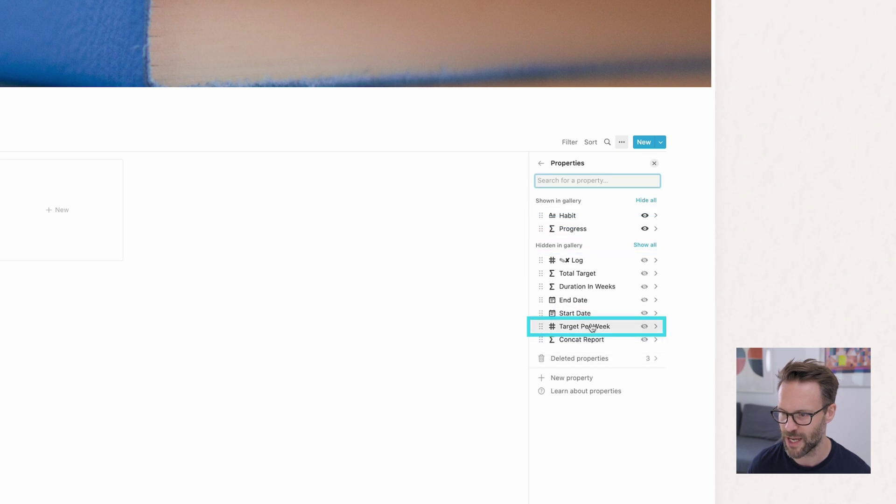
left_click(644, 326)
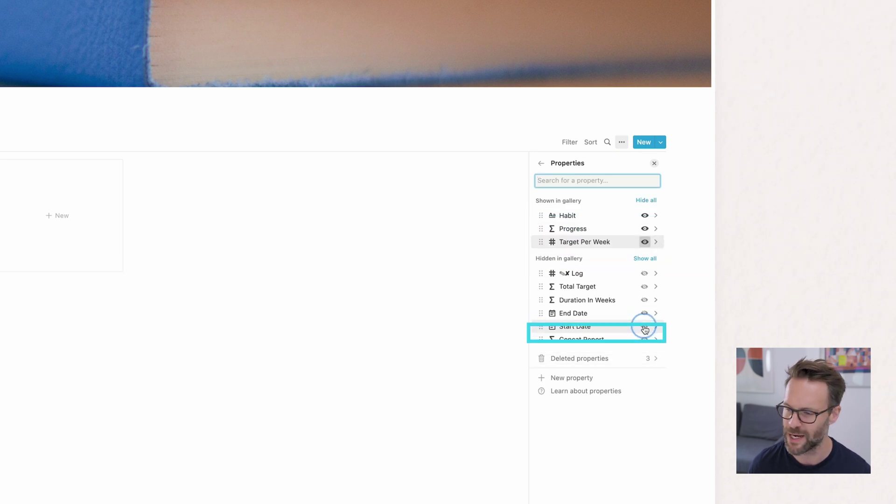
left_click(645, 326)
left_click(645, 339)
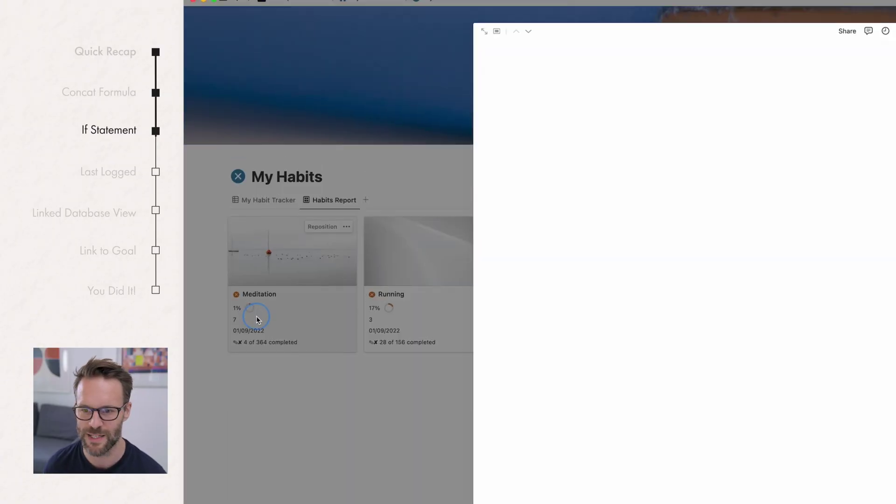
Test the report by clearing Meditation's Log count, then undo the change.
left_click(555, 290)
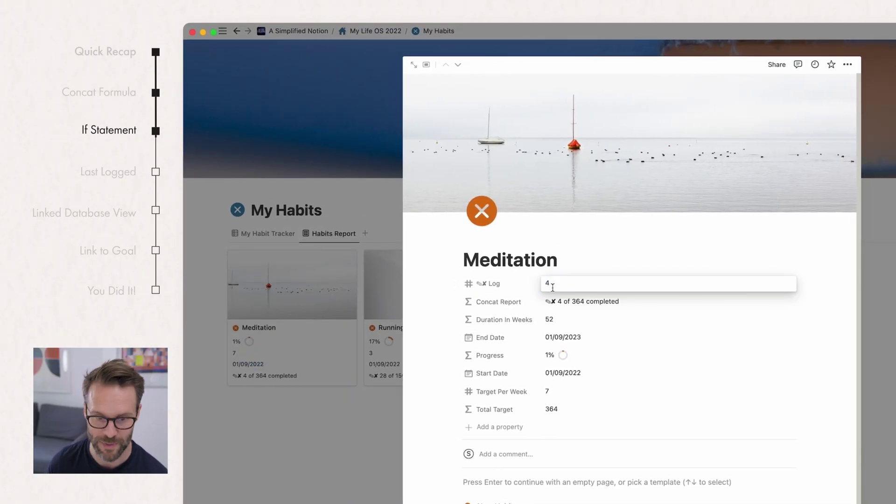
key("BackSpace")
left_click(330, 476)
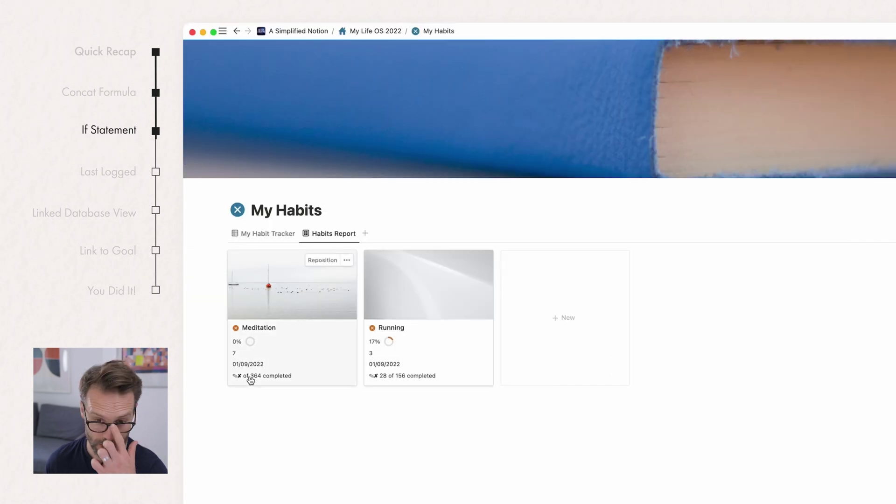
key("super+z")
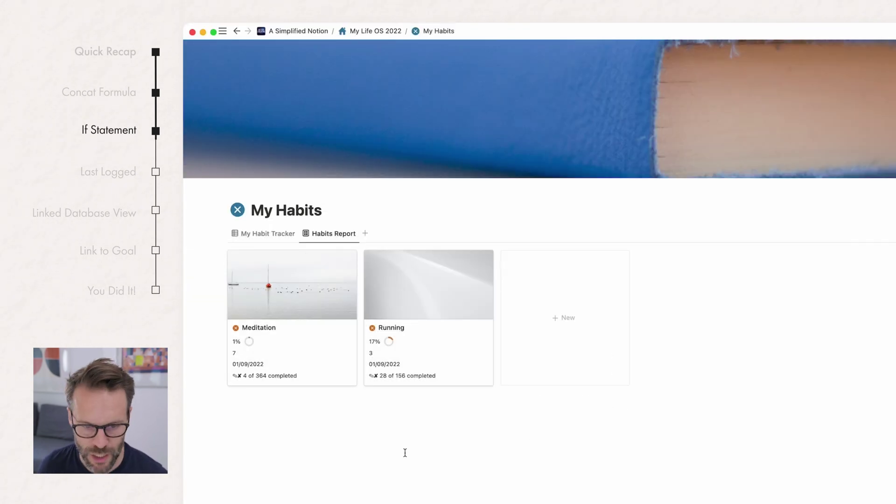
Add a formula property named Habit Status to the My Habit Tracker table.
left_click(281, 233)
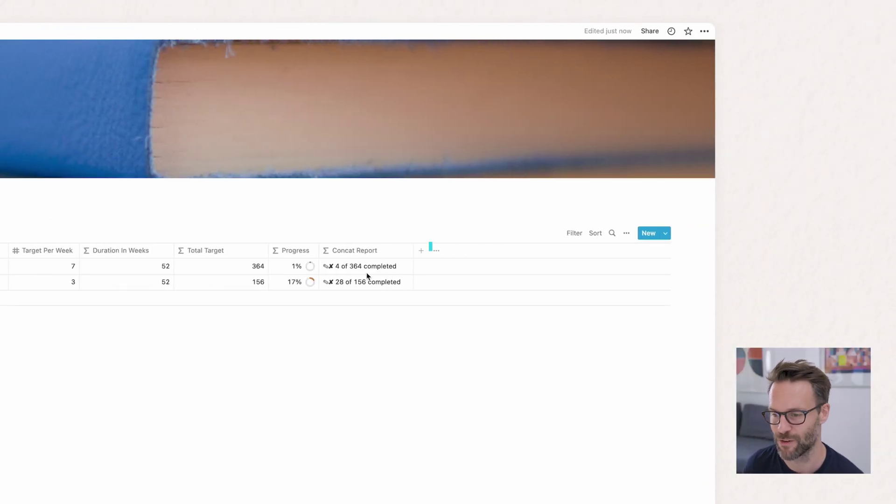
left_click(422, 251)
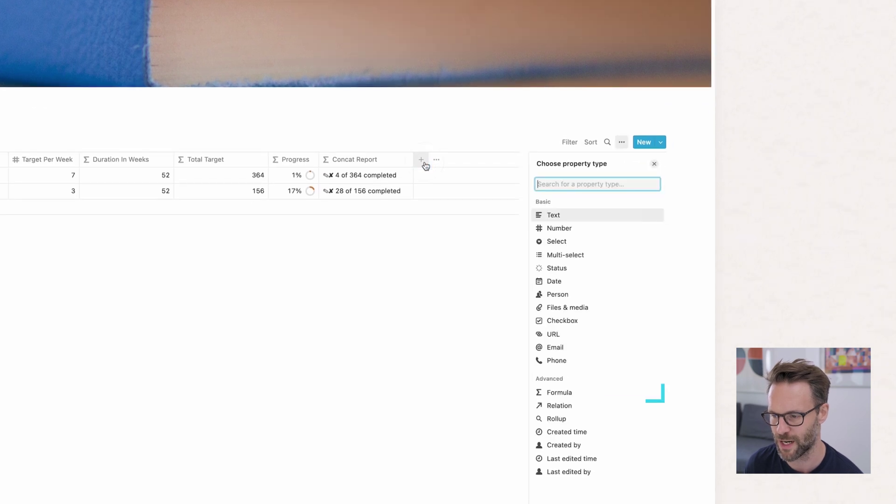
left_click(583, 392)
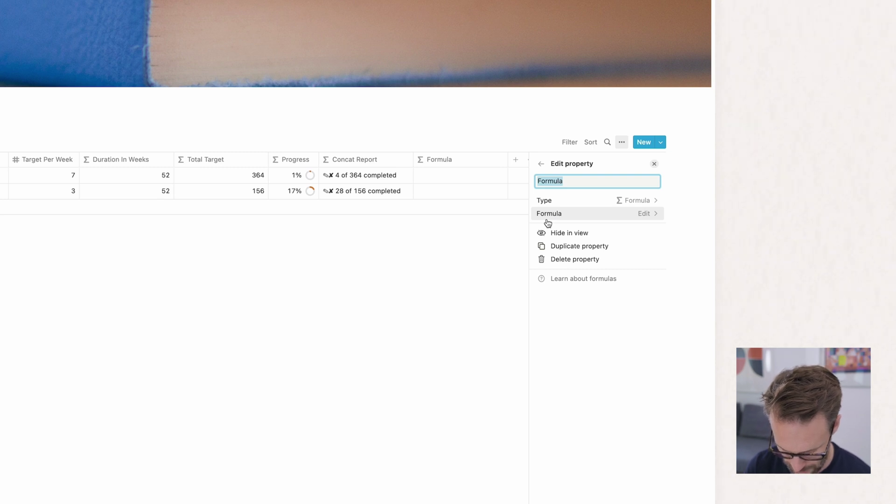
type("Habit Status")
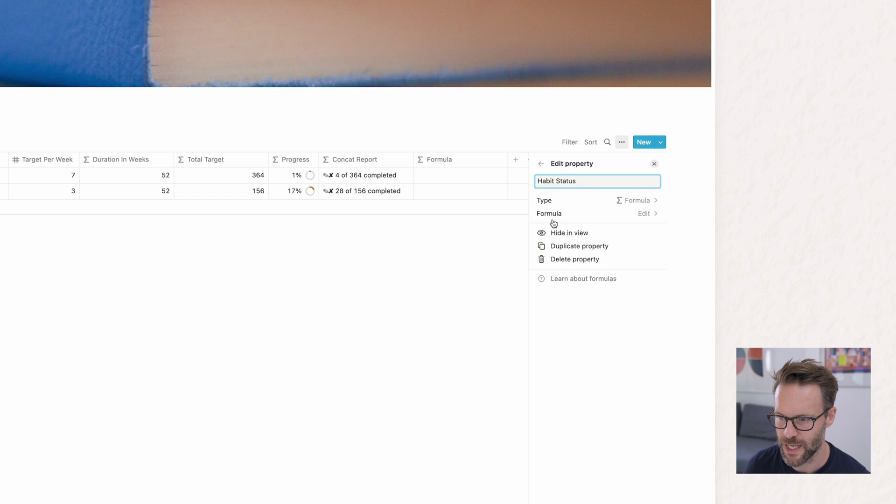
Write an if formula on Log returning Concat Report, else ' Nothing Logged Yet'.
left_click(554, 219)
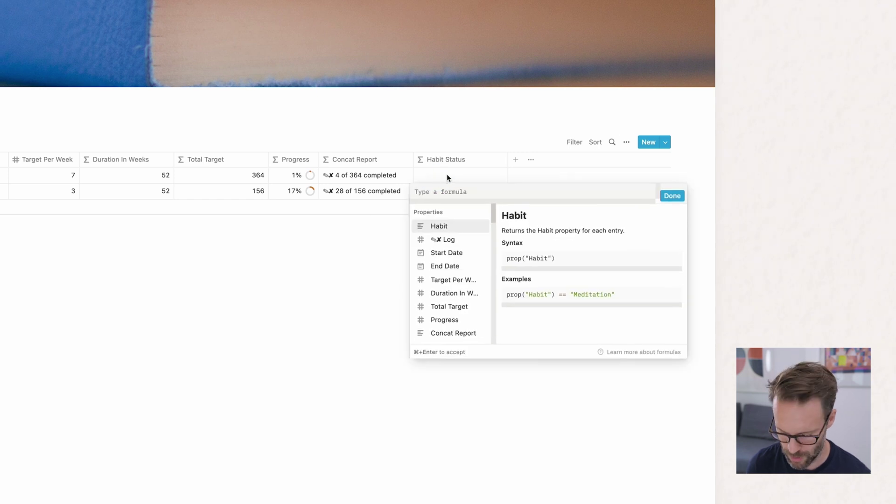
type("if")
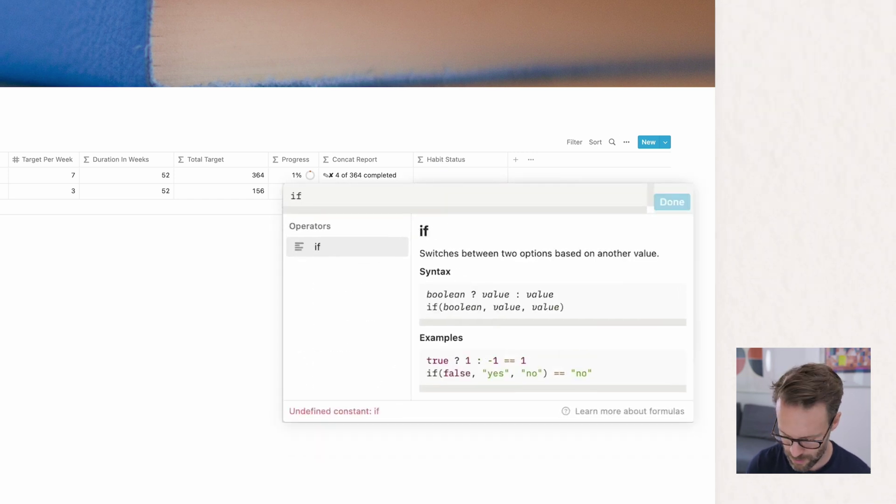
type("(")
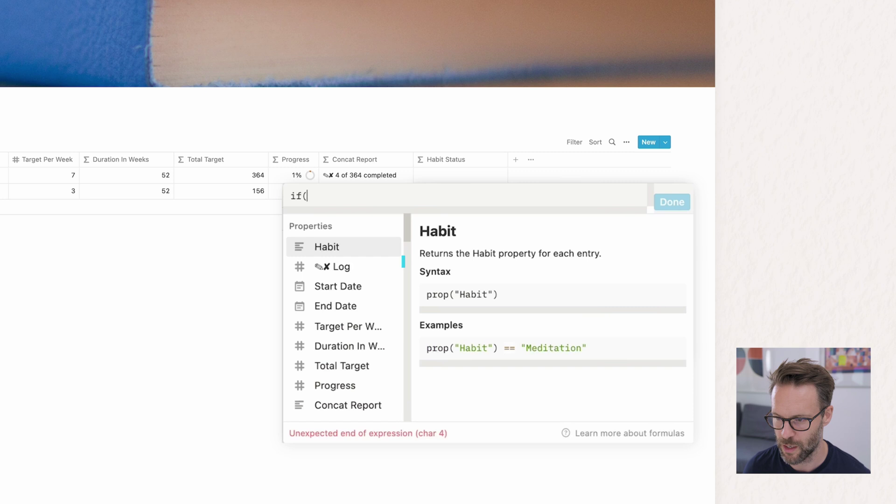
left_click(341, 275)
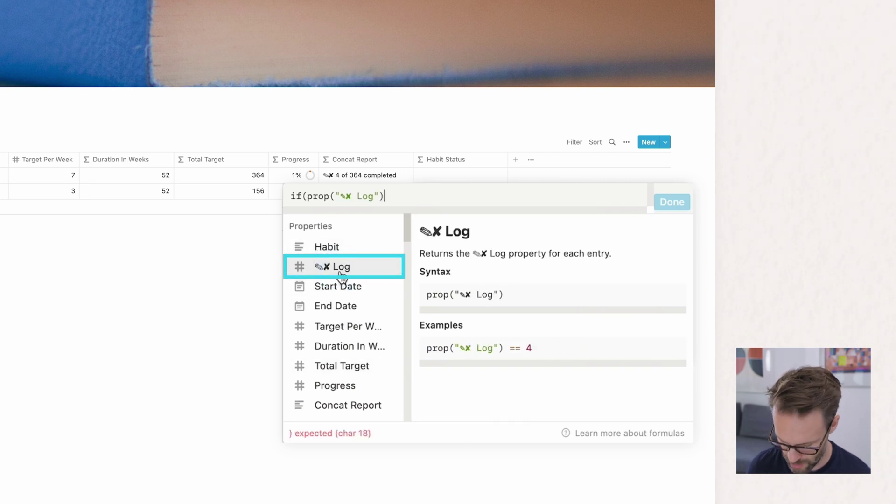
type("< ")
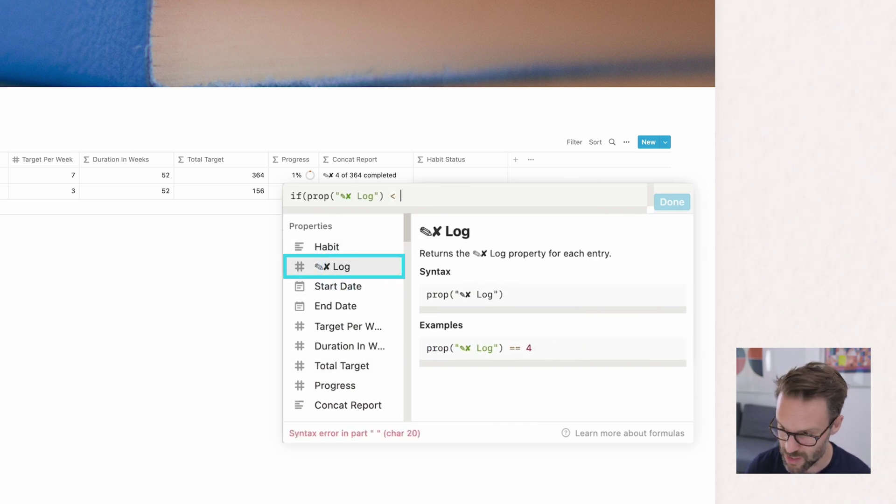
type("0,")
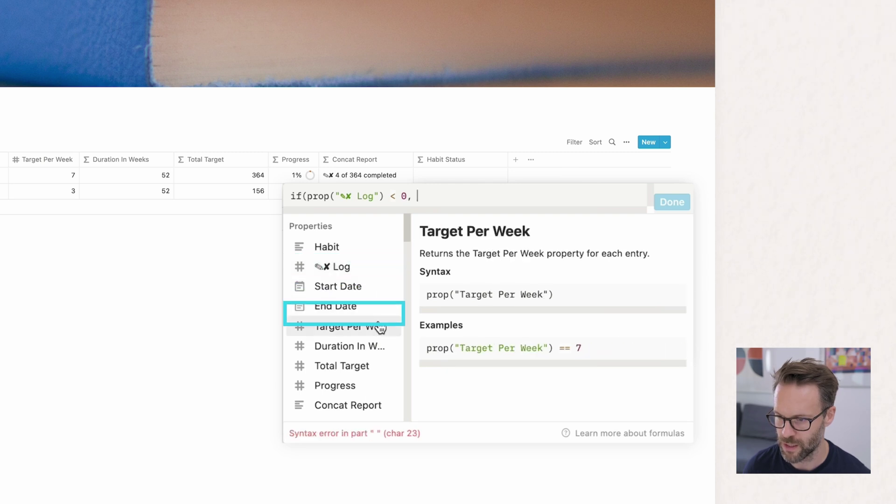
left_click(354, 407)
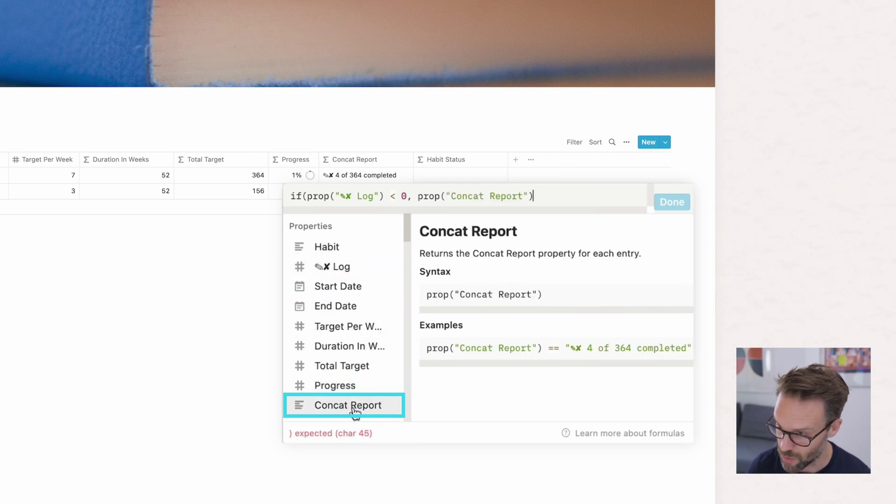
type(", ")
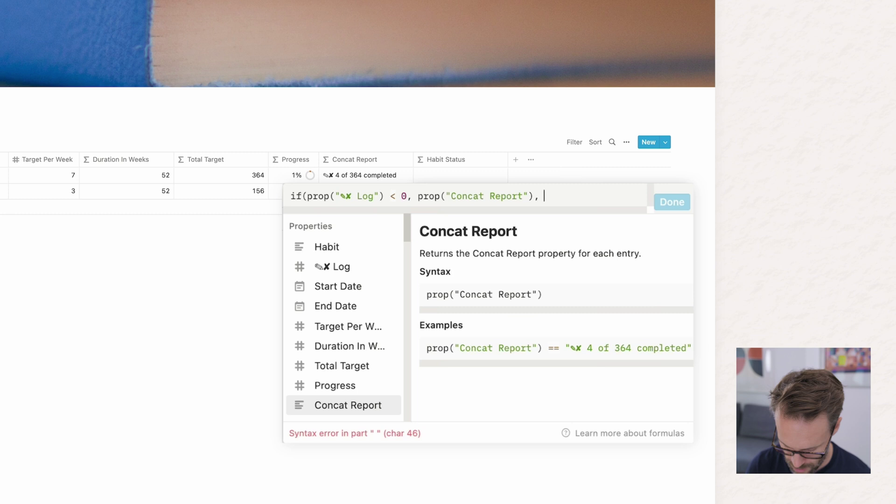
type("\"No")
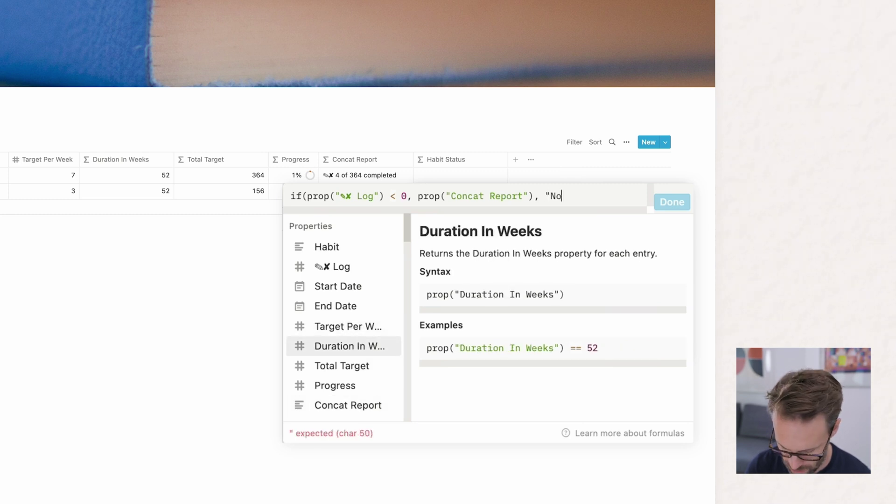
type("thing Logged ")
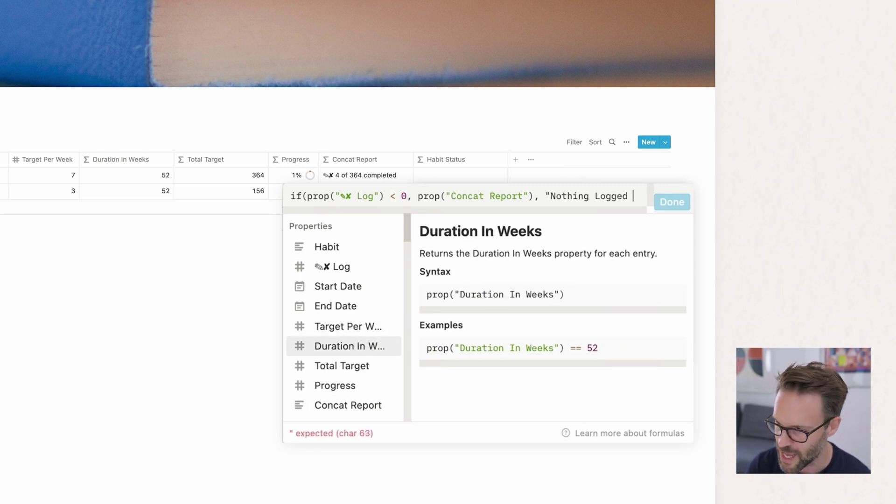
type("Yet\"")
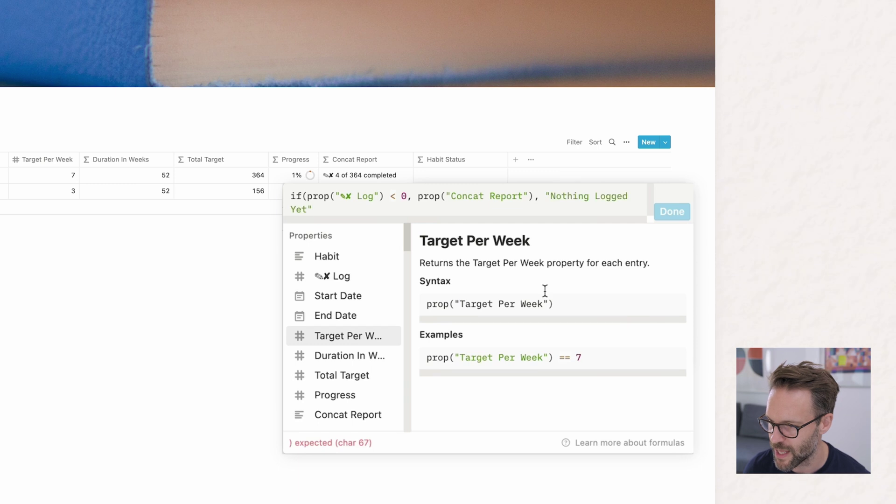
left_click(550, 198)
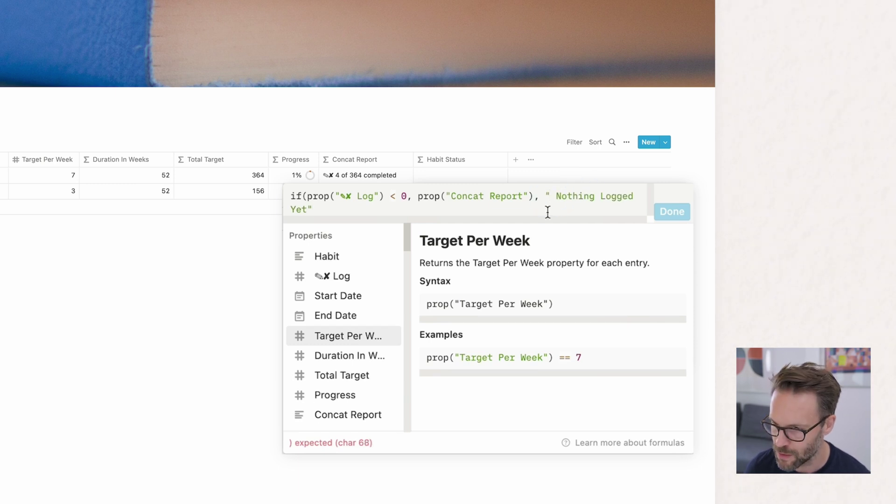
left_click(329, 207)
type(")")
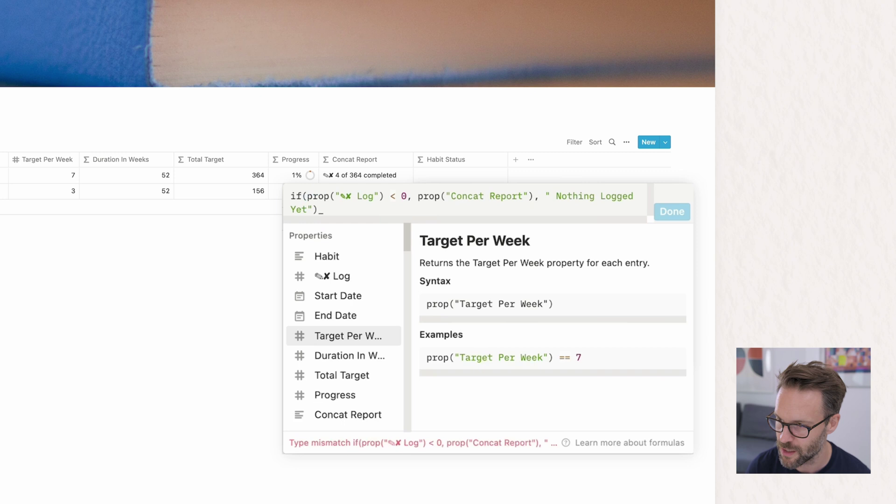
Change the condition to Log > 0 and insert a clock symbol before Nothing Logged Yet.
left_click(397, 196)
key("BackSpace")
key("BackSpace")
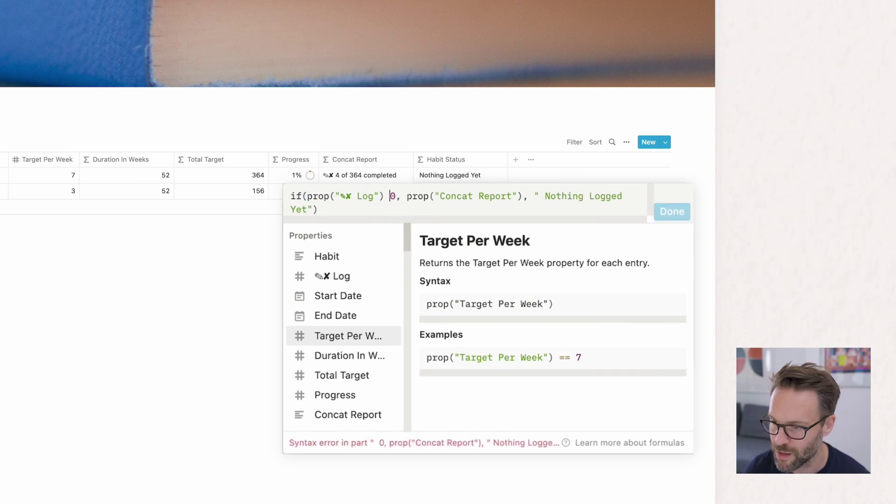
type(">")
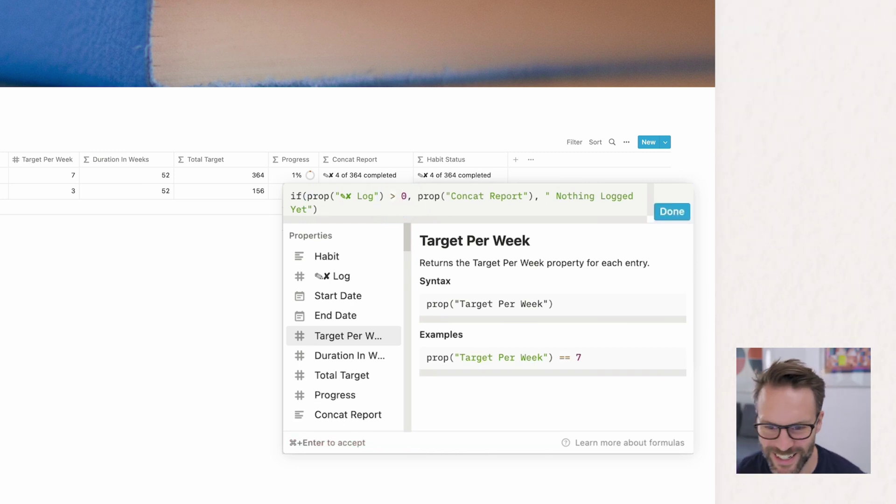
left_click(551, 196)
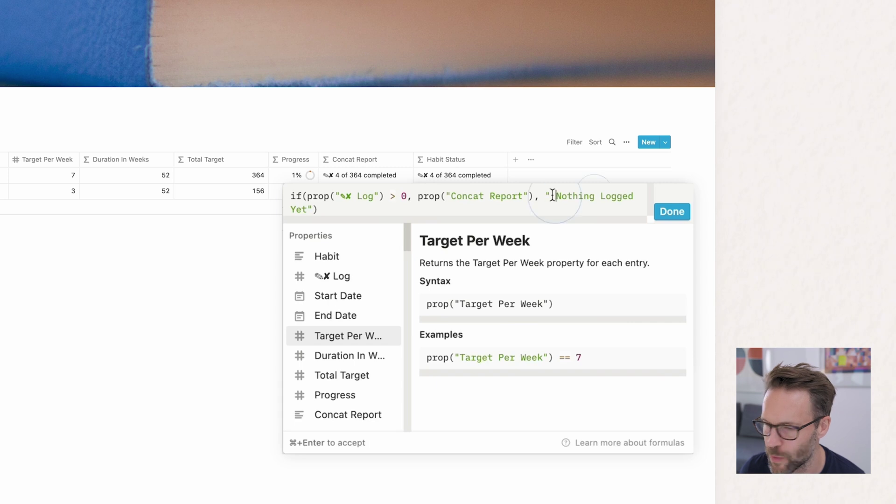
key("ctrl+super+space")
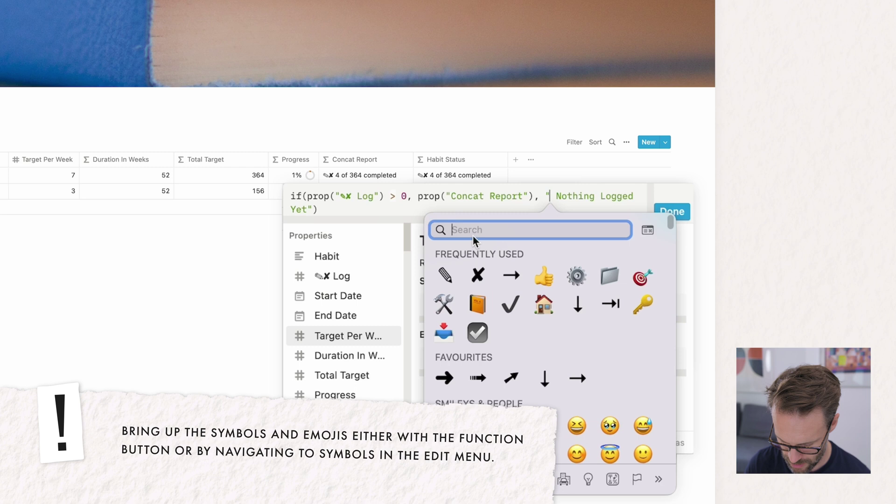
type("clco")
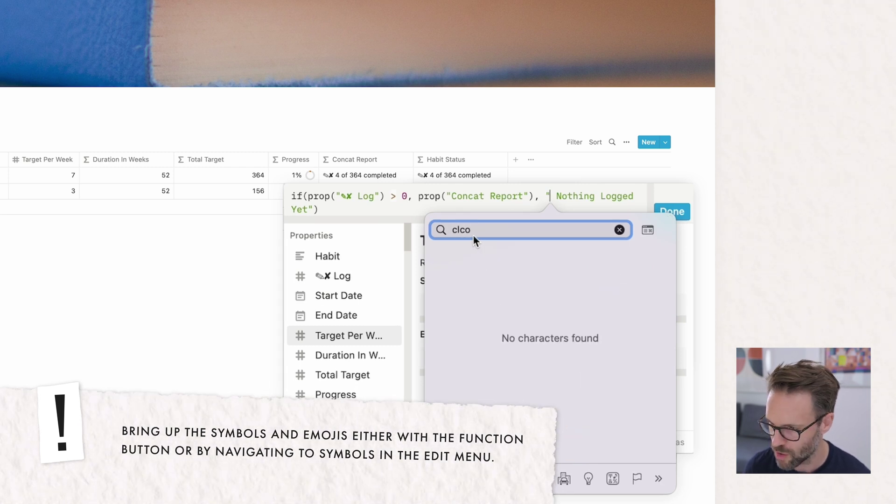
key("BackSpace")
key("BackSpace")
key("Return")
Save the Habit Status formula and delete Meditation's Log value of 4.
key("super+Return")
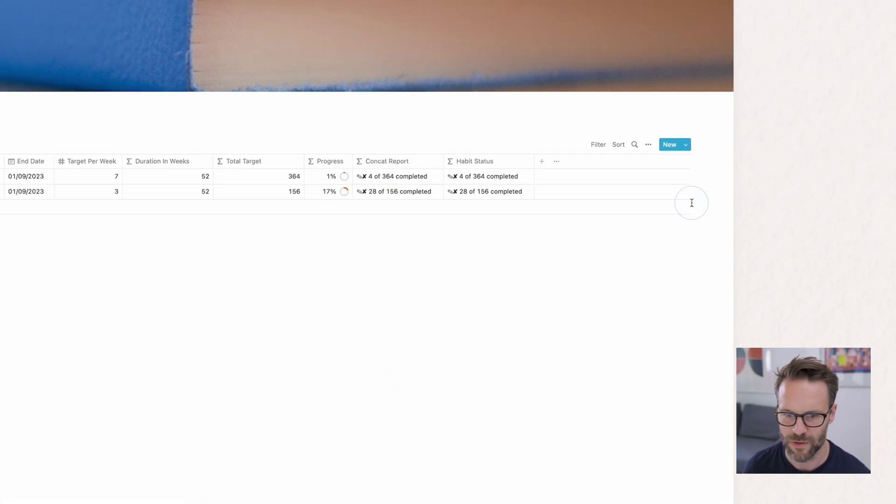
left_click(326, 185)
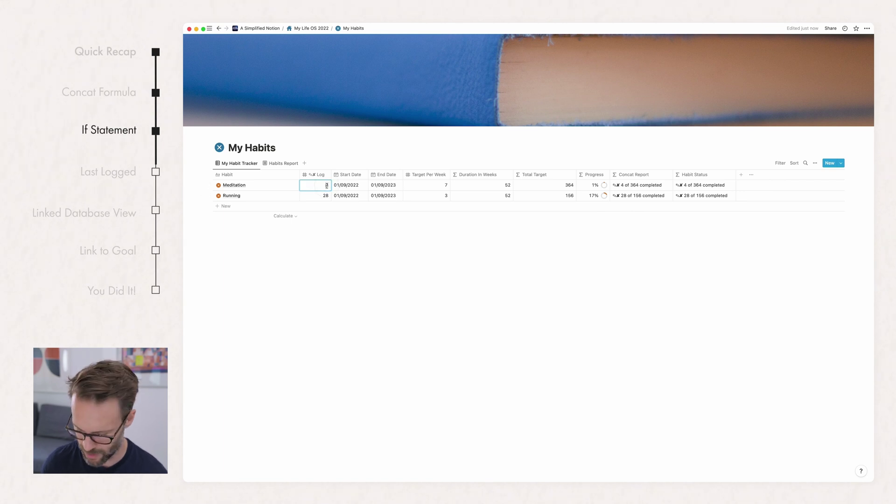
key("BackSpace")
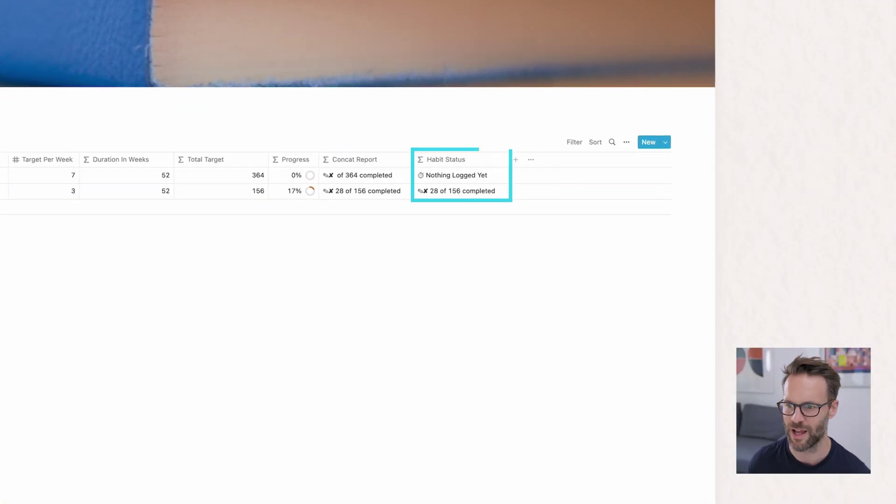
left_click(246, 355)
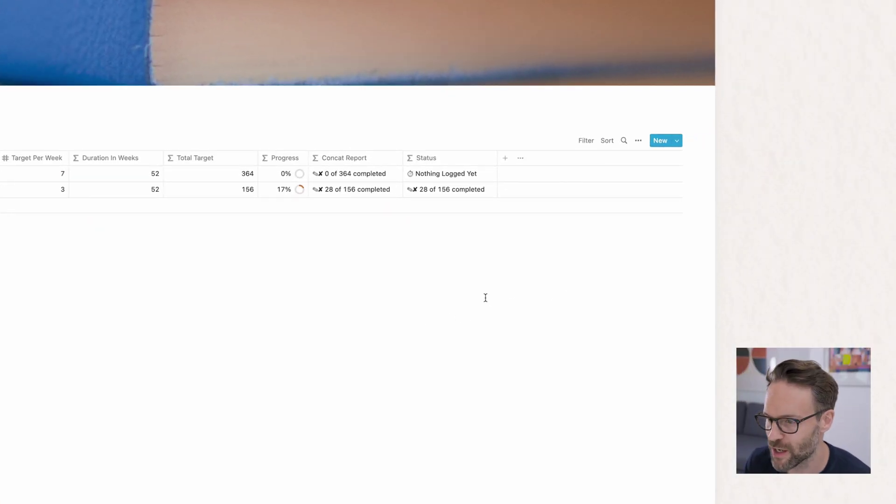
Add a Last edited time property named Last Updated to the habits table.
left_click(505, 157)
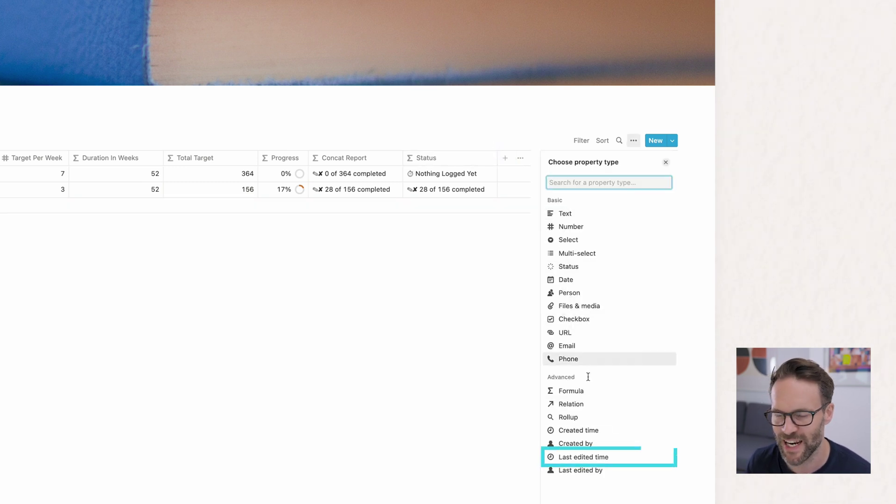
left_click(590, 458)
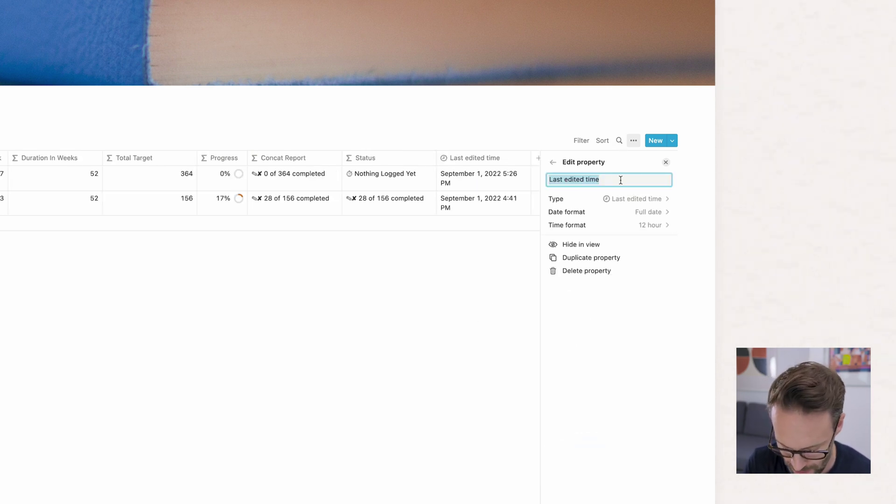
type("Last Upda")
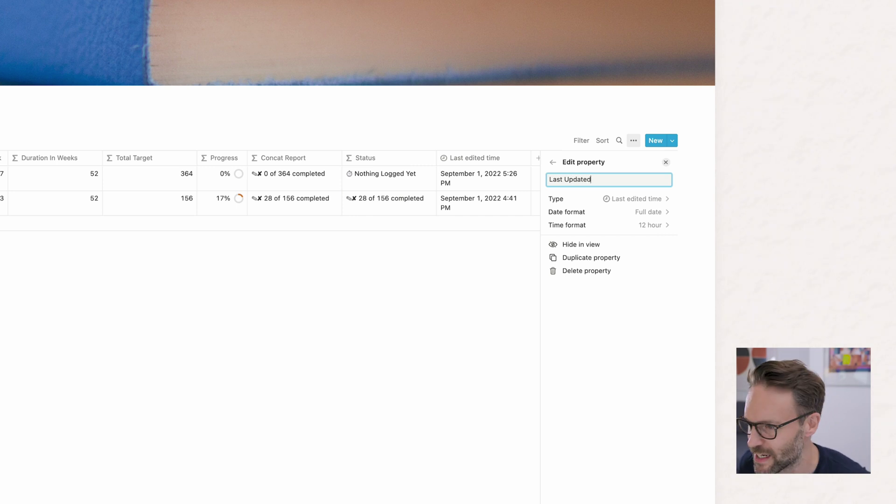
left_click(528, 314)
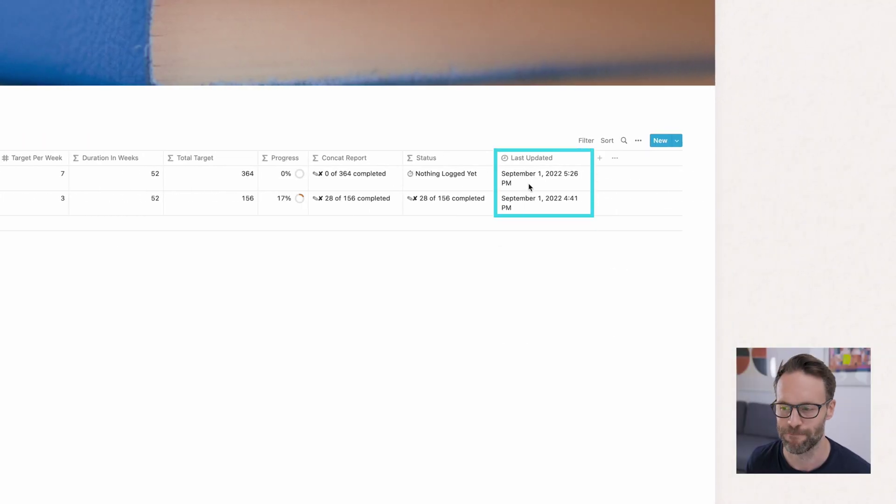
Add a new formula property named Last Logged.
left_click(600, 159)
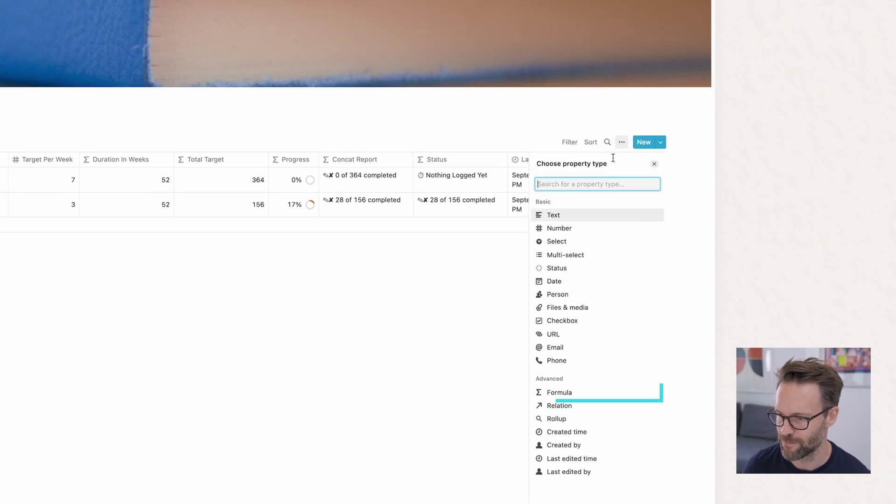
left_click(560, 394)
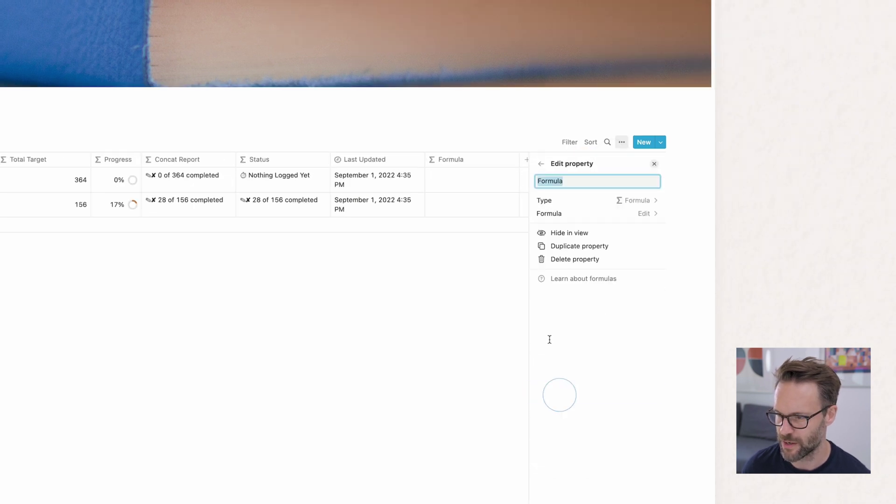
left_click(552, 177)
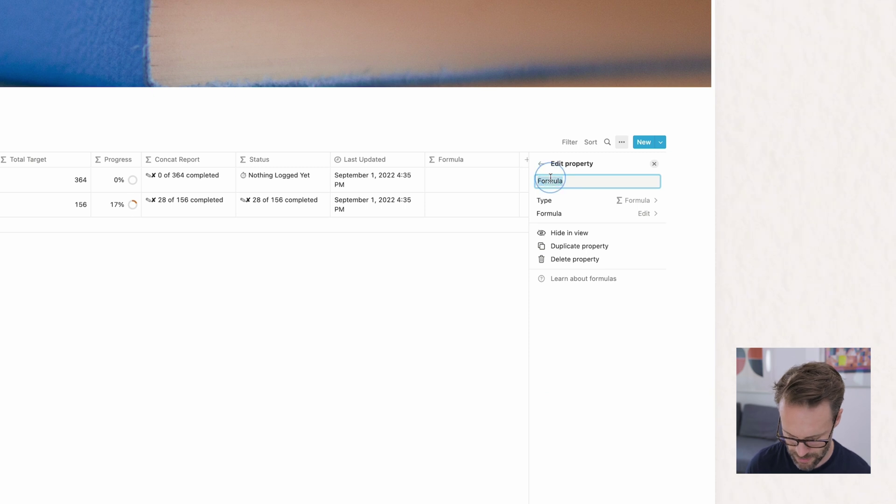
type("Last Logged")
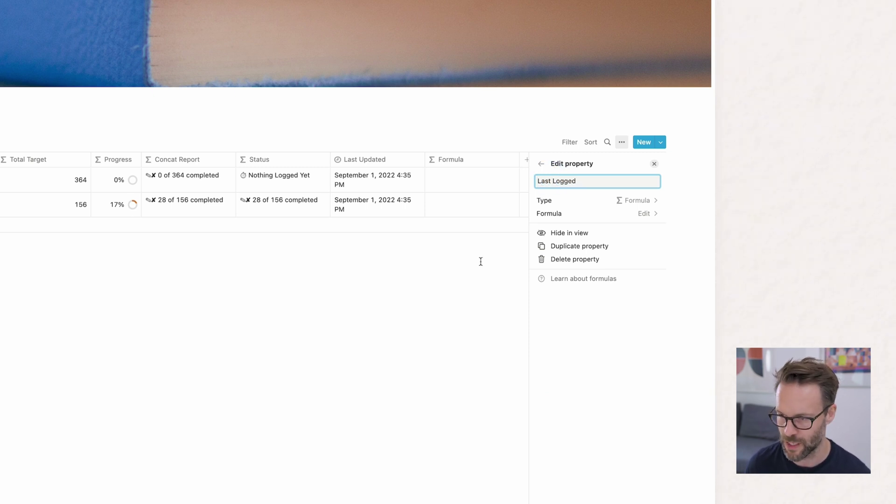
key("Return")
Write concat("Last Logged", formatDate(prop("Last Updated"), "DD MMMM")) as the Last Logged formula.
left_click(574, 180)
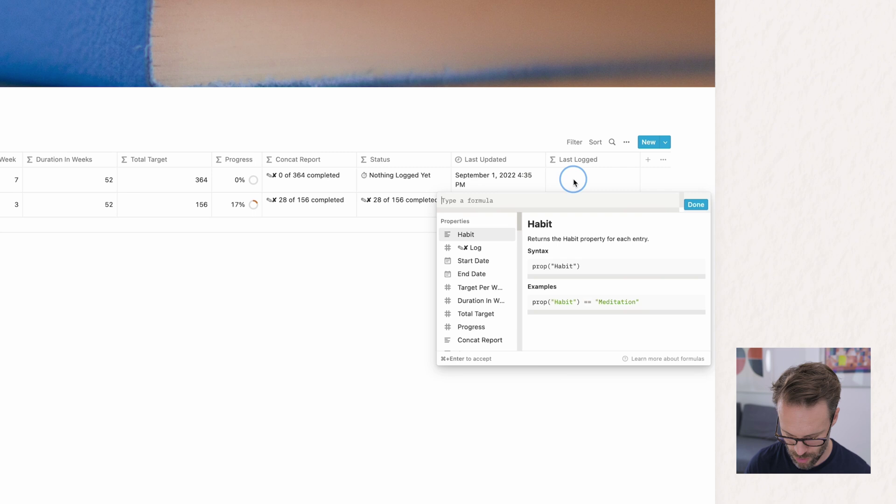
type("comnc")
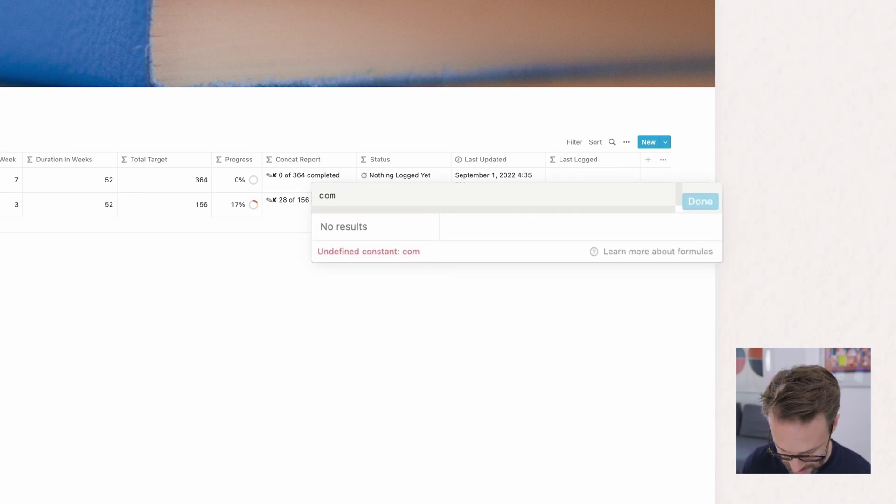
key("BackSpace")
type("ncat(\"Last")
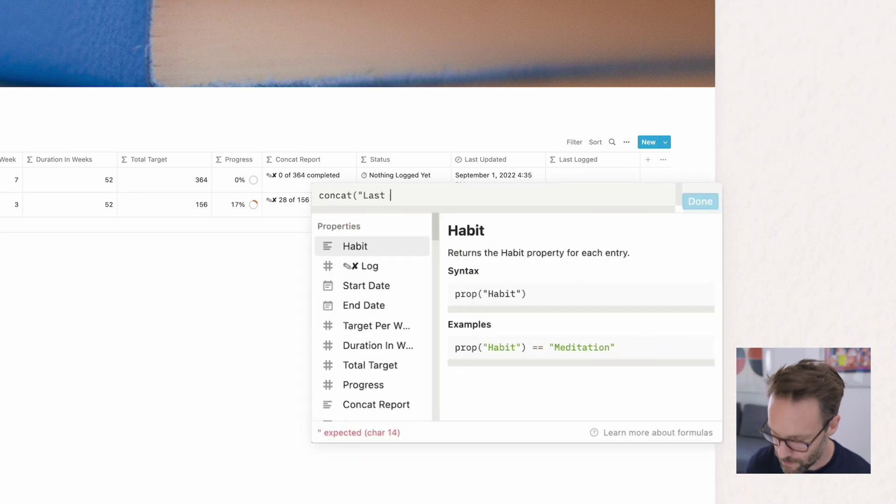
type(" Logged\"")
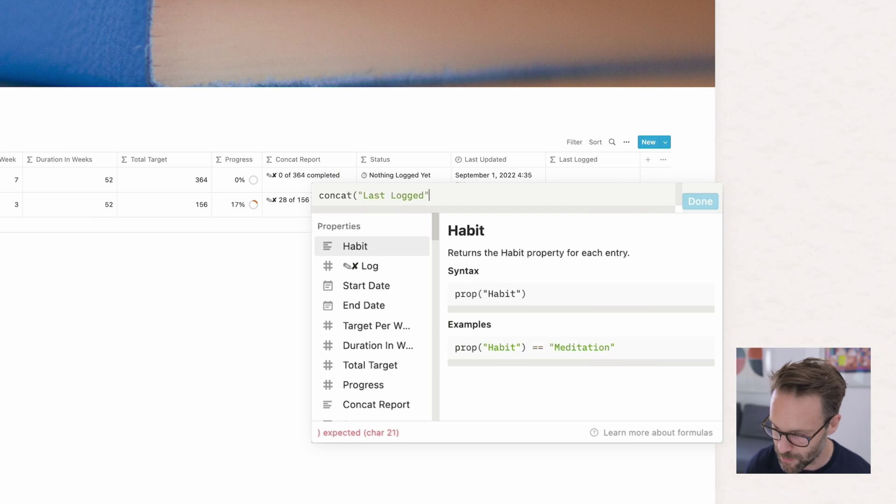
type(", ")
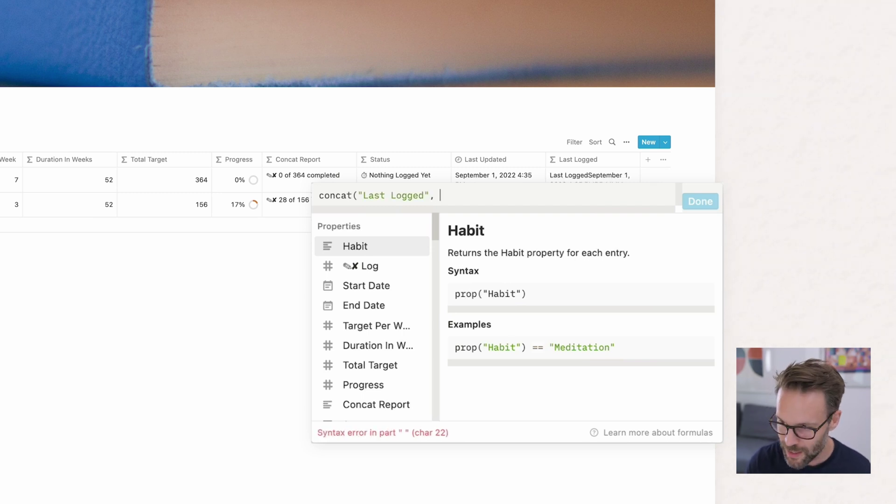
type("formater")
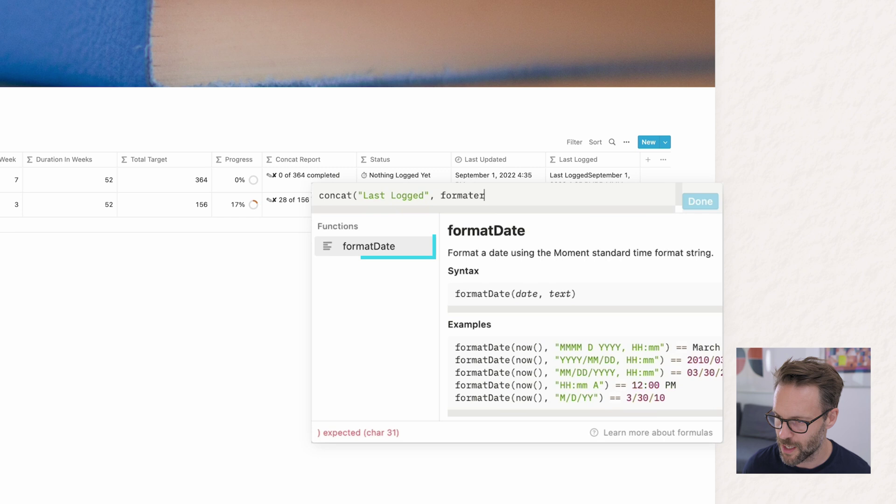
key("Return")
left_click(518, 196)
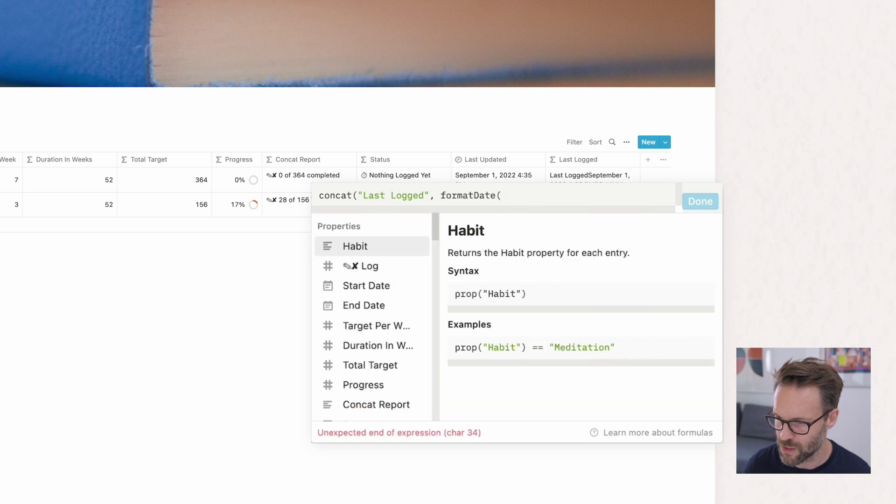
scroll(380, 404, "down", 4)
scroll(377, 376, "up", 4)
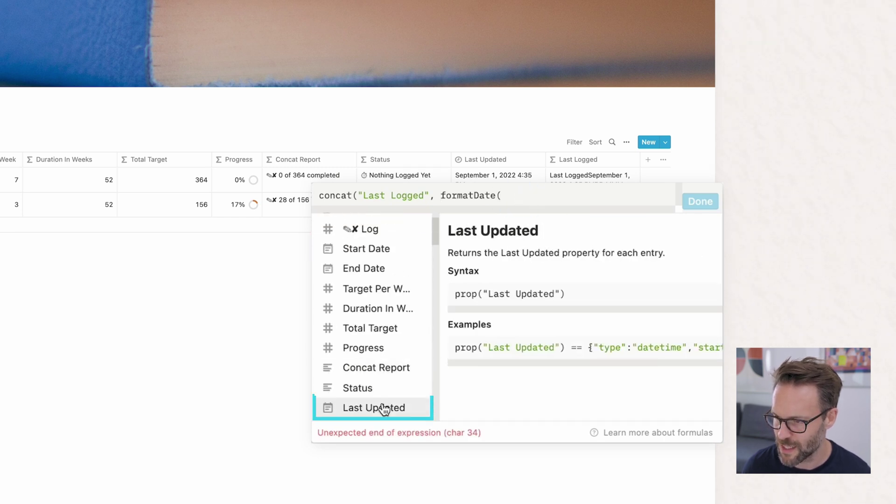
left_click(383, 409)
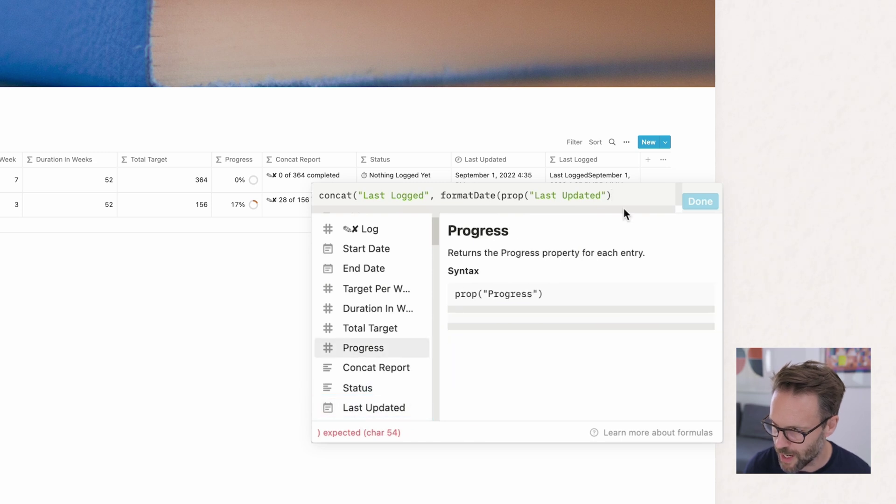
type(",")
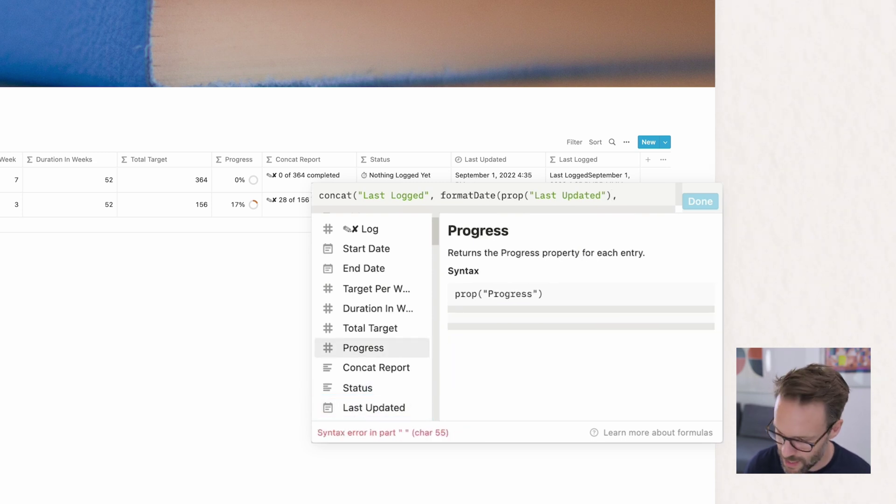
type(" \"DD MM")
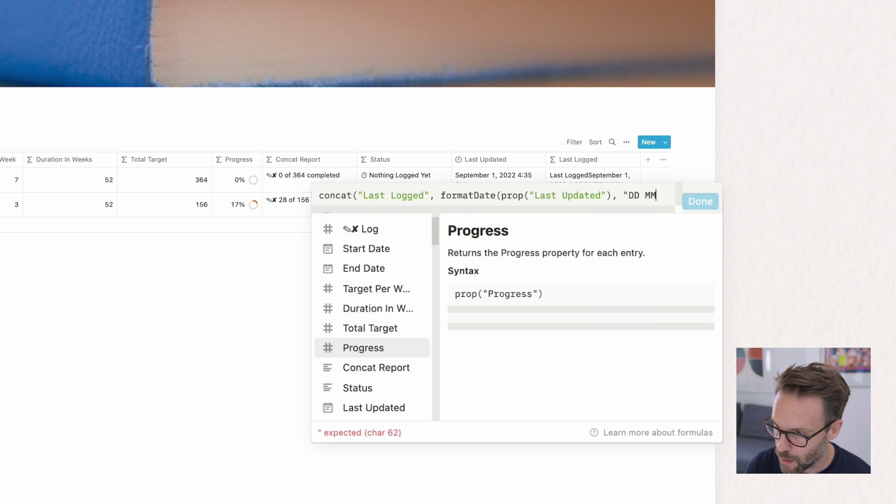
type("MM\"))")
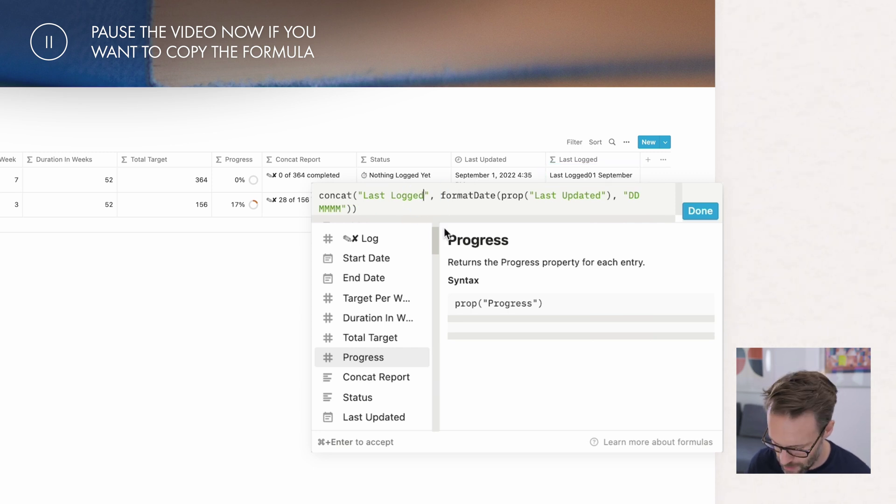
Add a colon and a stopwatch emoji to the Last Logged text and save the formula.
type(":")
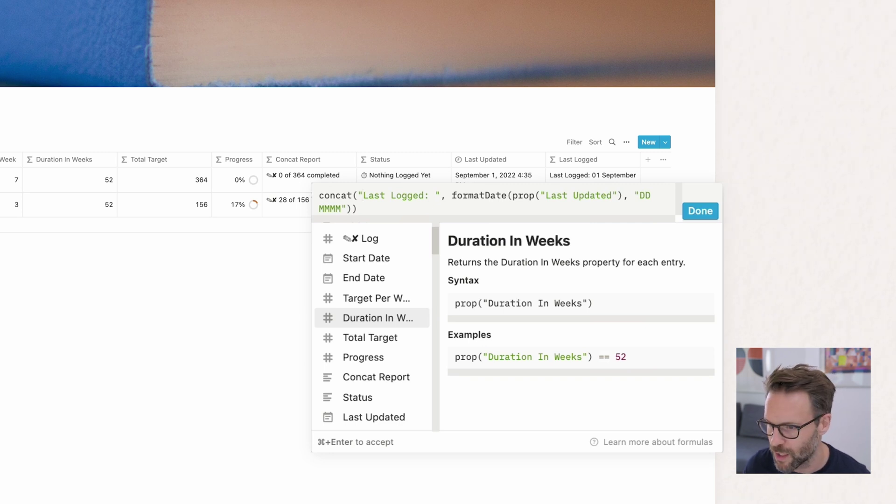
key("ctrl+super+space")
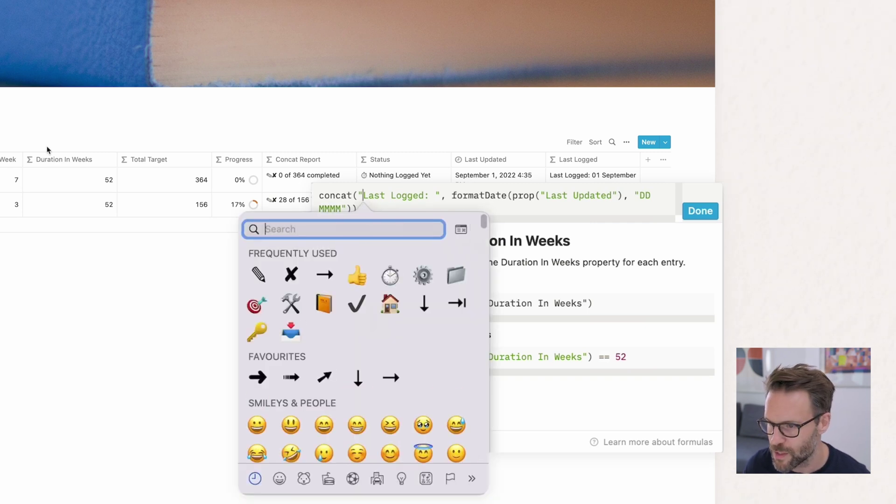
left_click(393, 275)
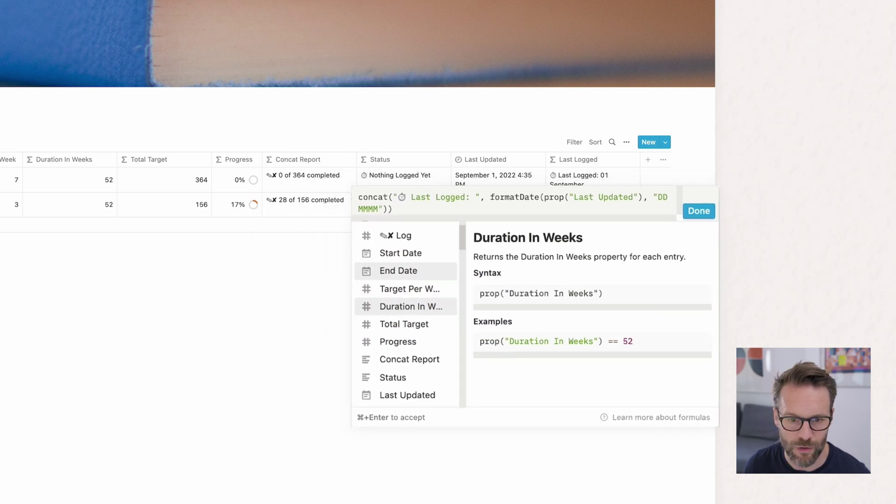
key("super+Return")
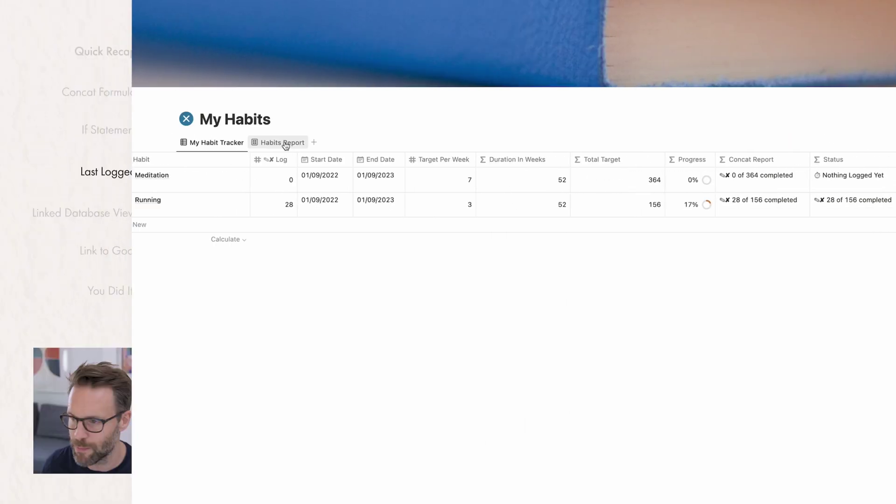
On the Habits Report gallery cards, replace Concat Report and Target Per Week with Status and Last Logged.
left_click(282, 142)
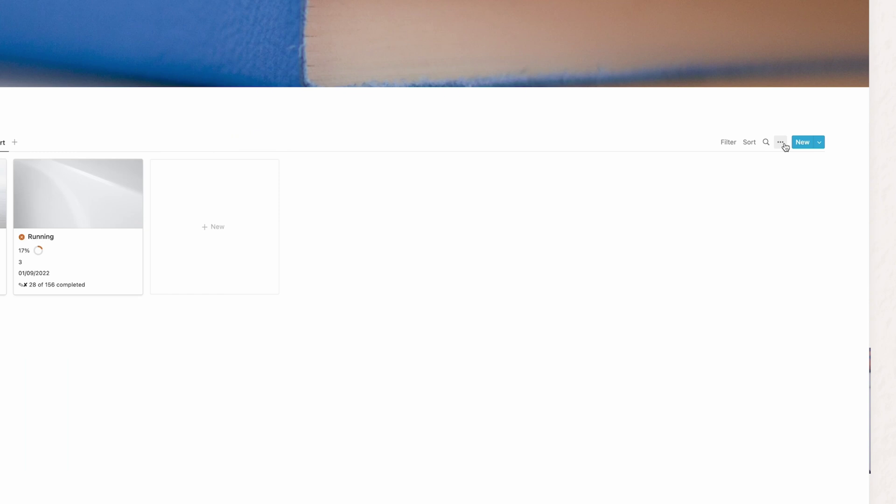
left_click(622, 142)
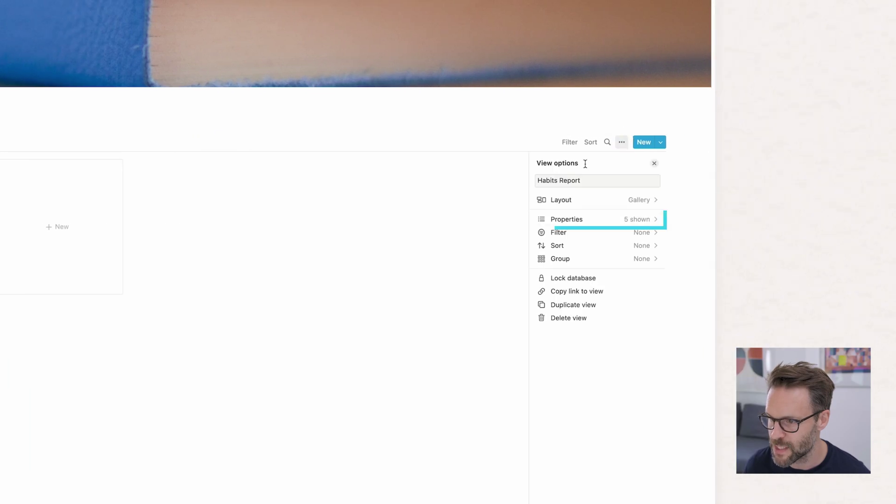
left_click(578, 219)
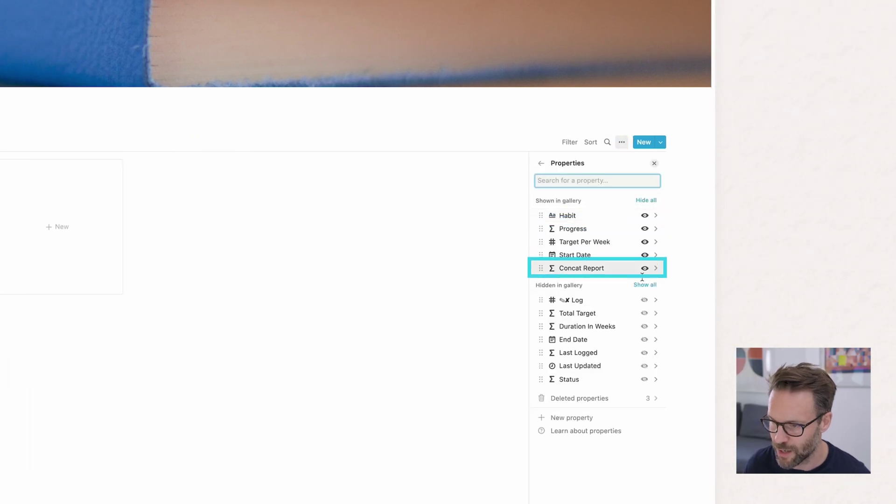
left_click(644, 268)
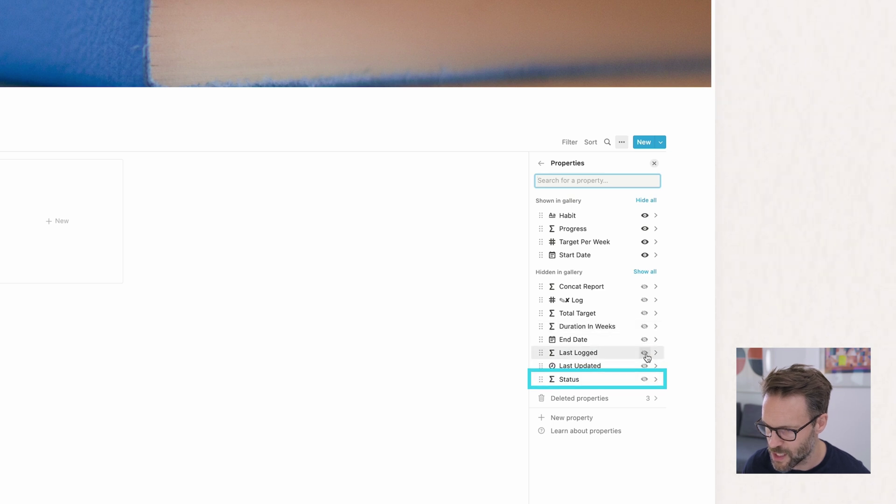
left_click(645, 380)
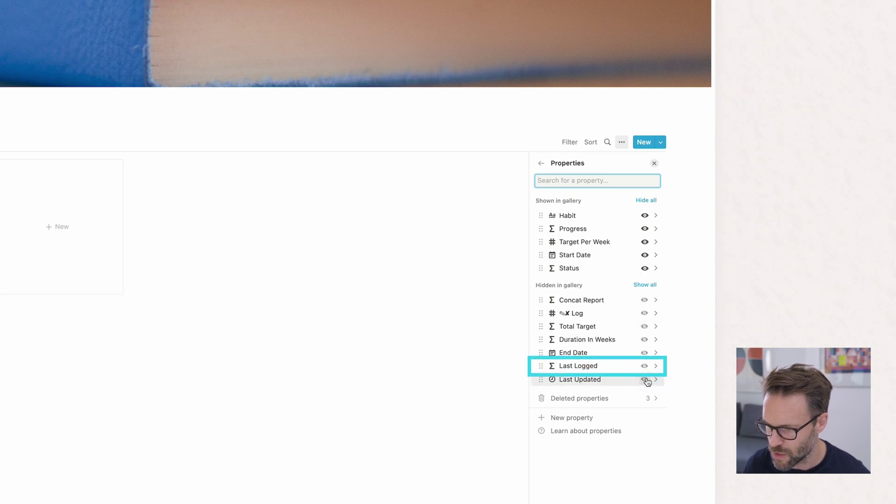
left_click(645, 367)
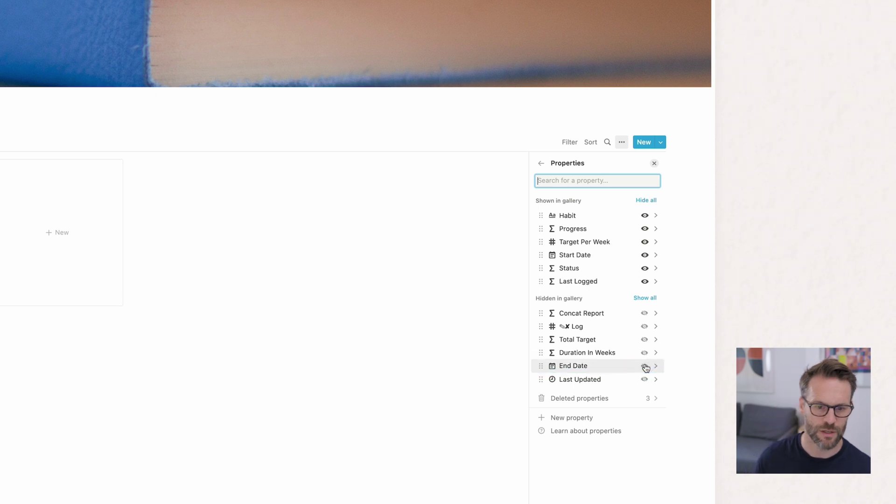
left_click(644, 242)
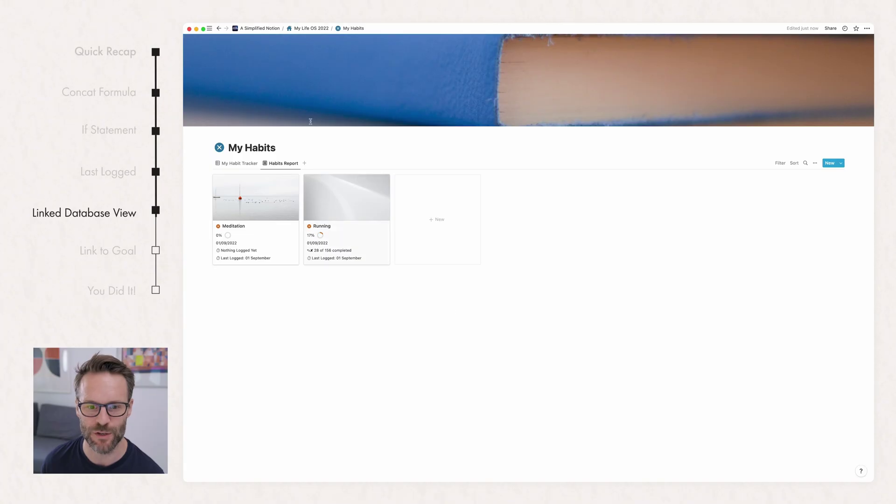
On My Life OS 2022, collapse the System Menu toggle and add a blank line below it.
left_click(311, 28)
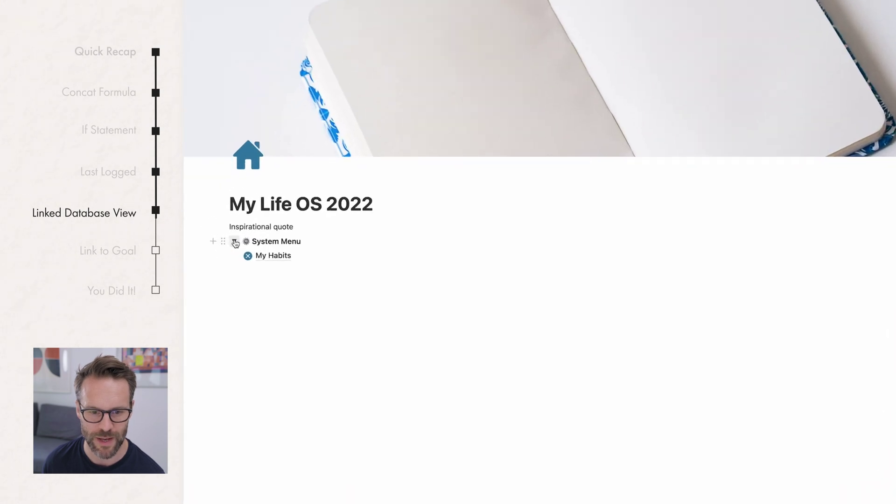
left_click(217, 229)
left_click(317, 280)
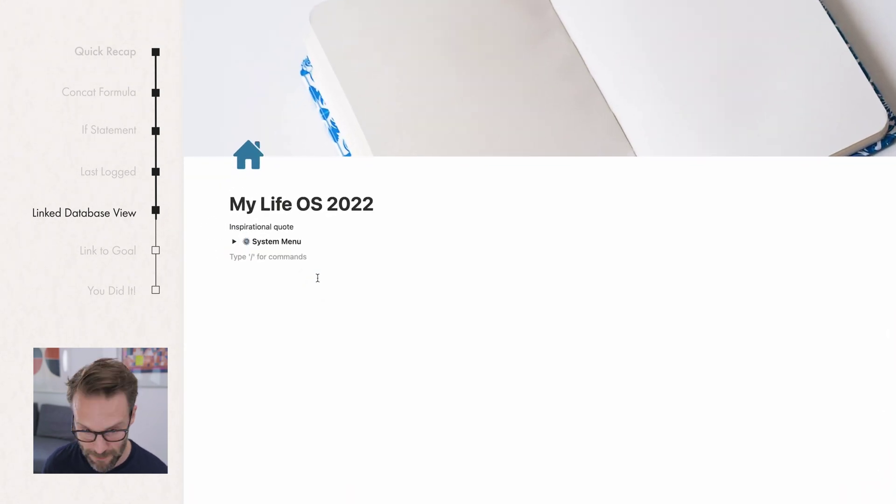
key("Return")
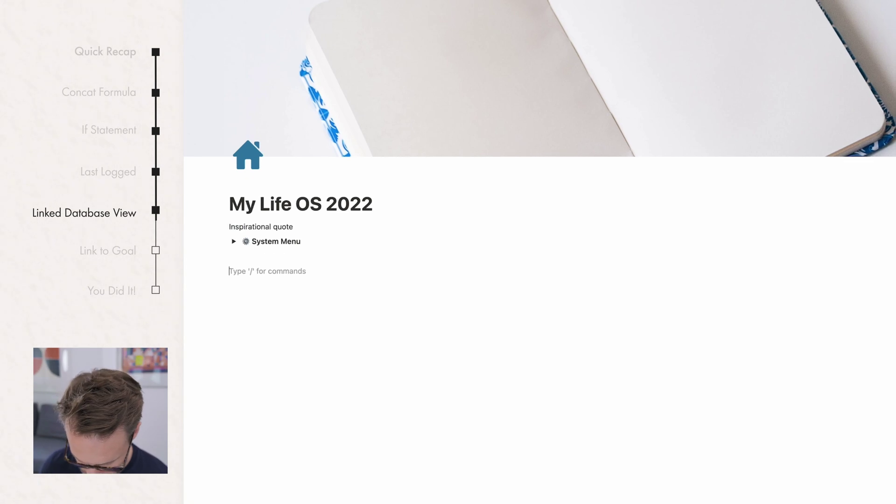
Add a blue-background Heading 3 'Capture', with a new block below starting '/linked'.
type("/h3")
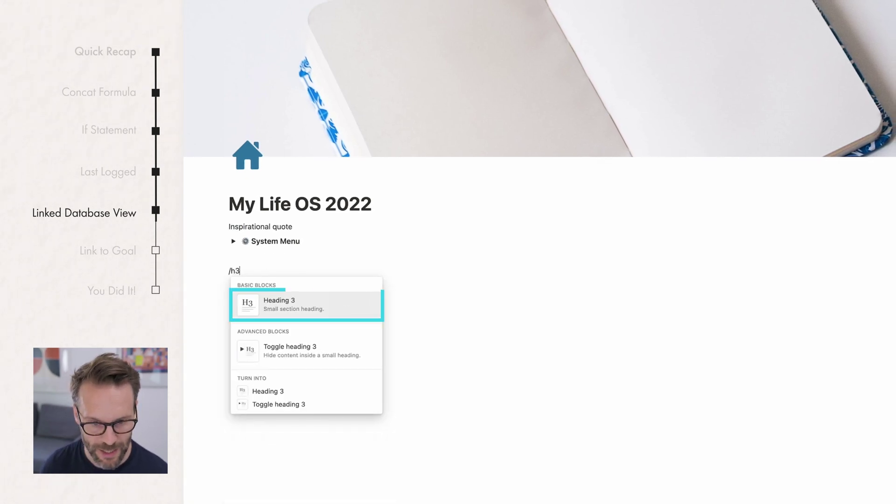
key("Return")
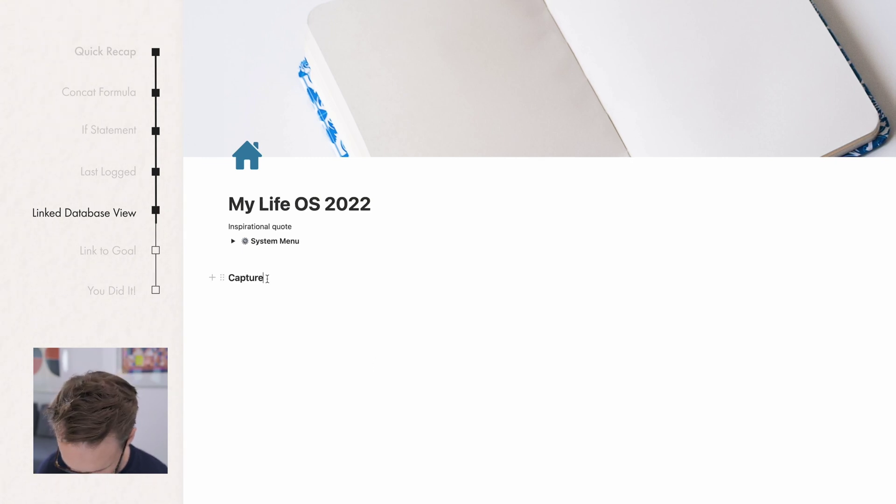
type("Capture/col")
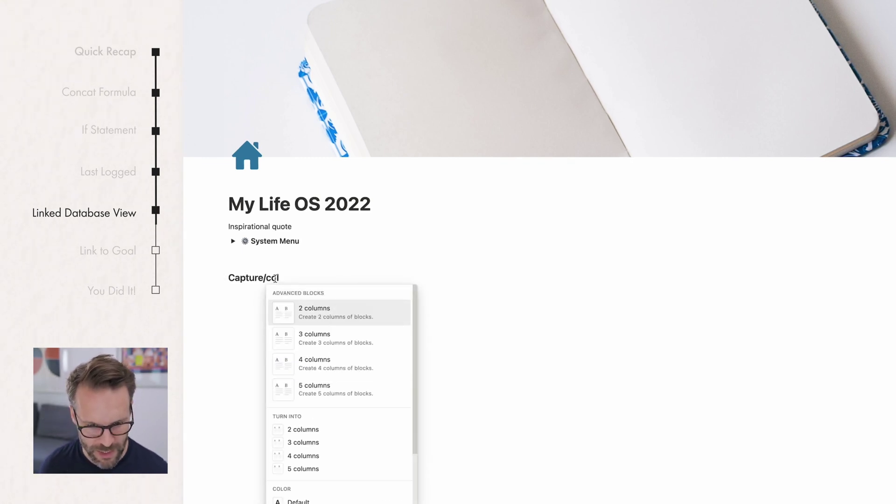
scroll(344, 467, "down", 6)
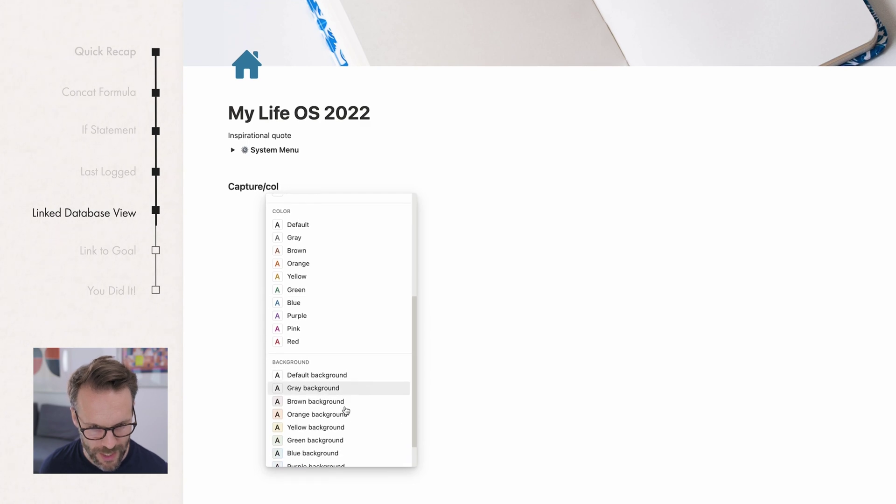
left_click(336, 453)
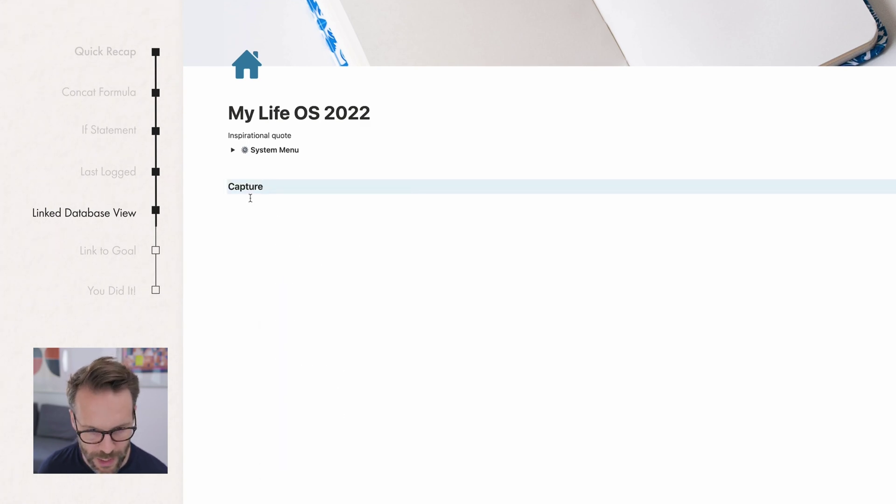
left_click(280, 203)
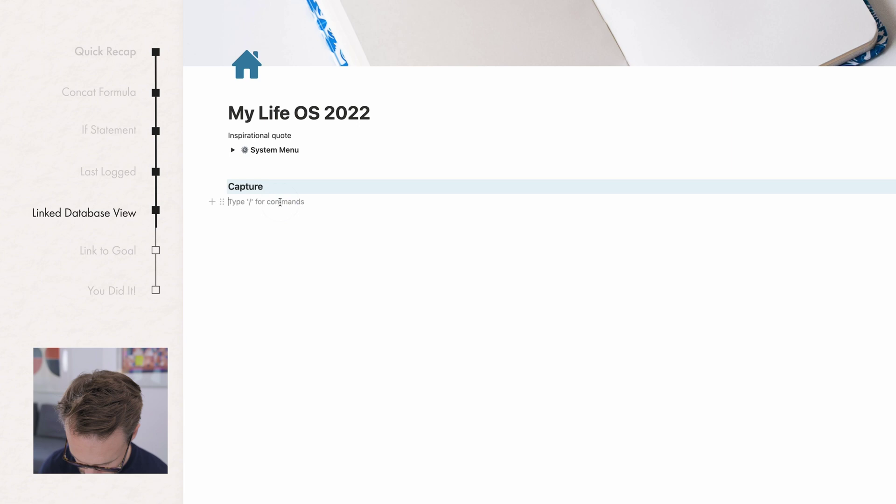
type("/linked")
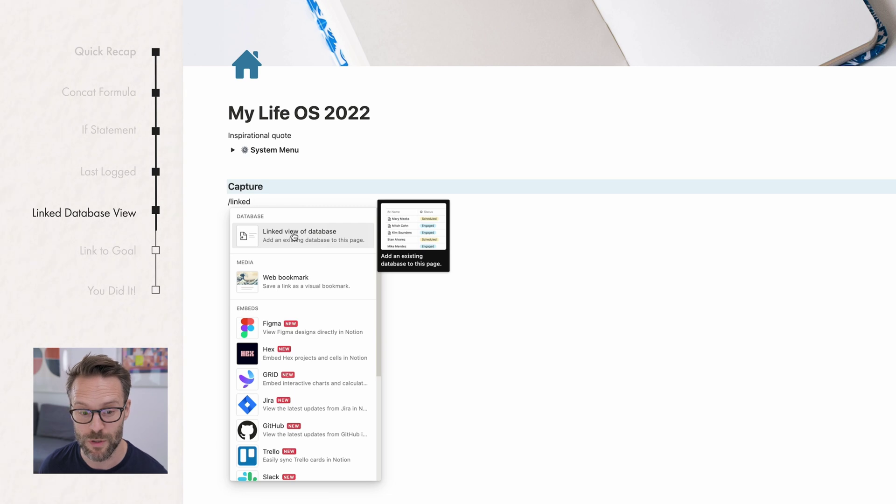
Insert a linked view of the My Habits database, reusing its Habits Report view.
left_click(293, 236)
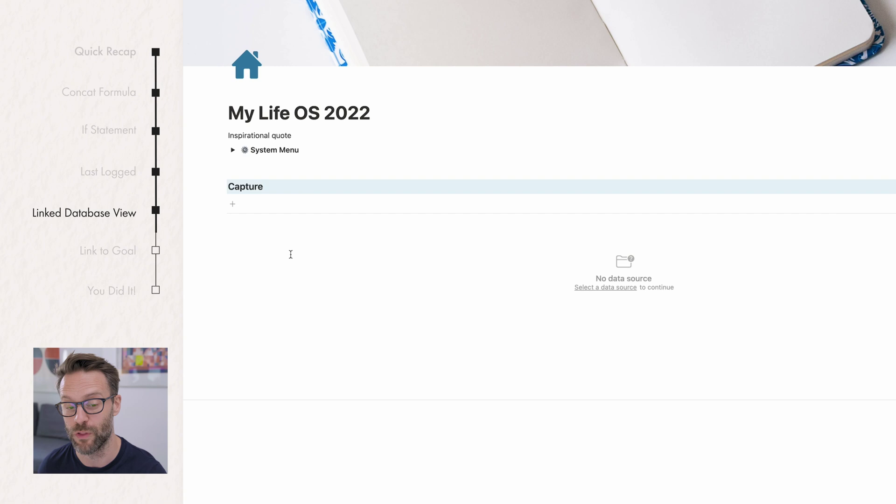
left_click(631, 259)
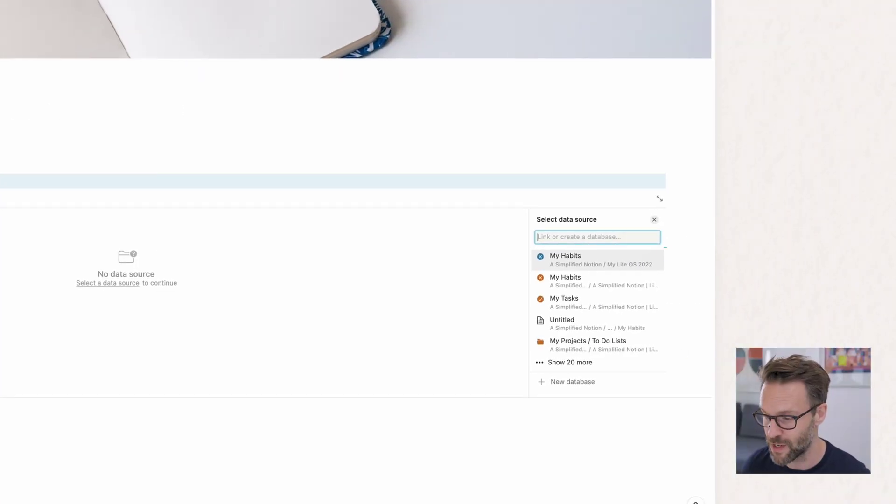
left_click(587, 260)
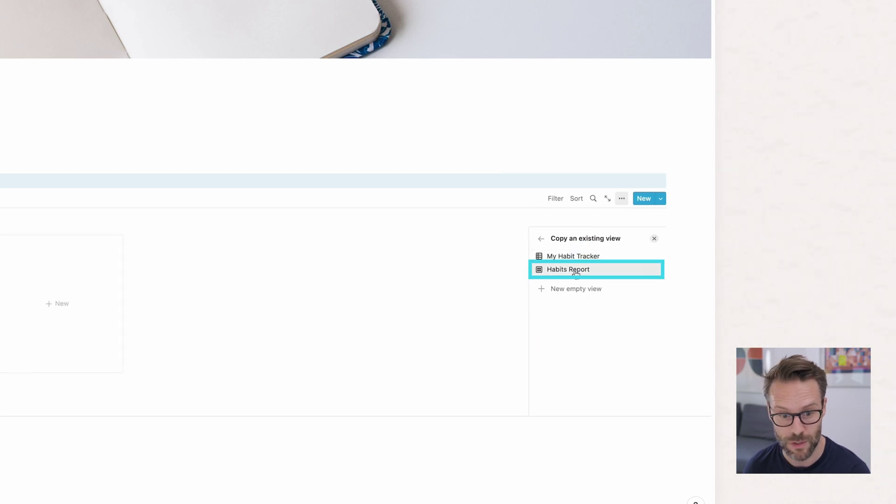
left_click(576, 270)
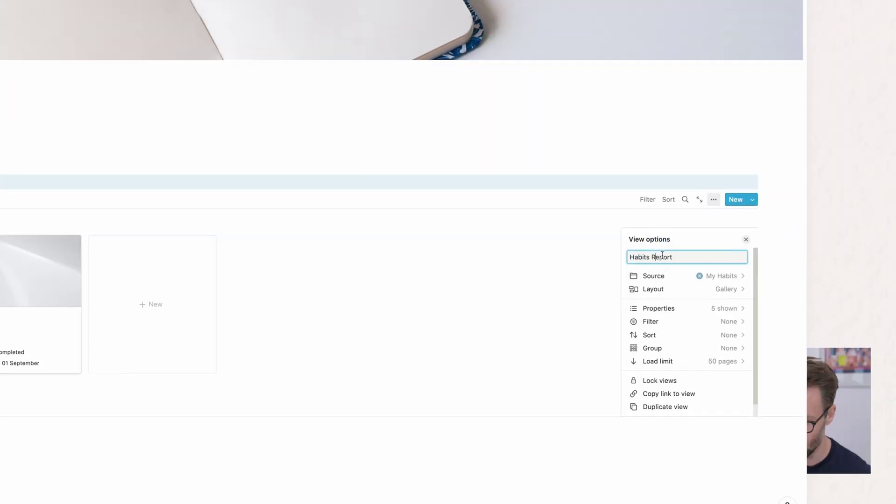
Put a pencil emoji in the Log Habits view name and hide the My Habits title.
left_click(570, 254)
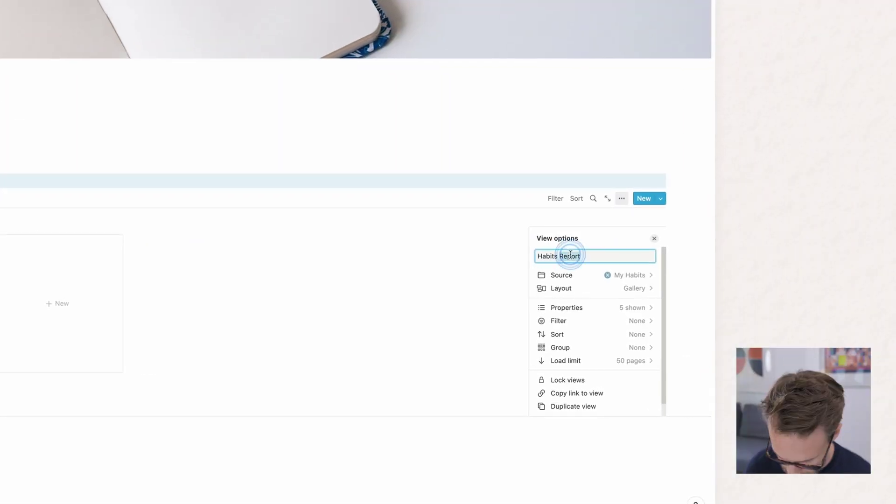
double_click(570, 255)
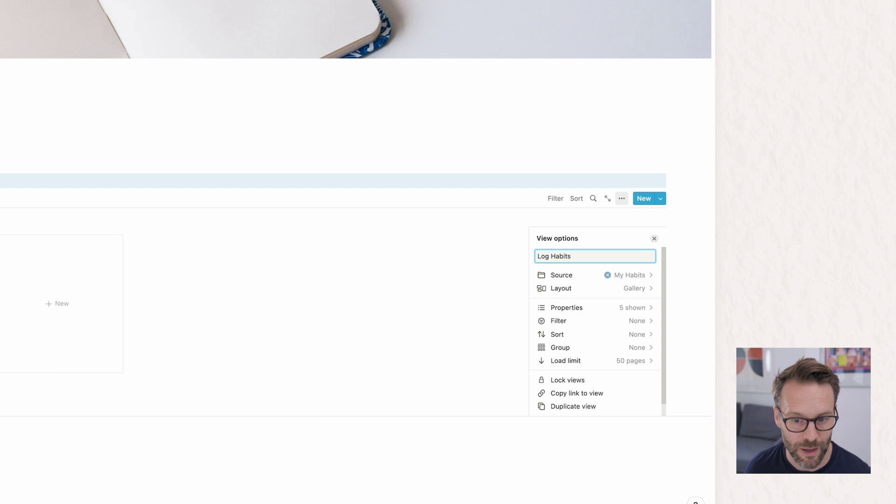
key("ctrl+super+space")
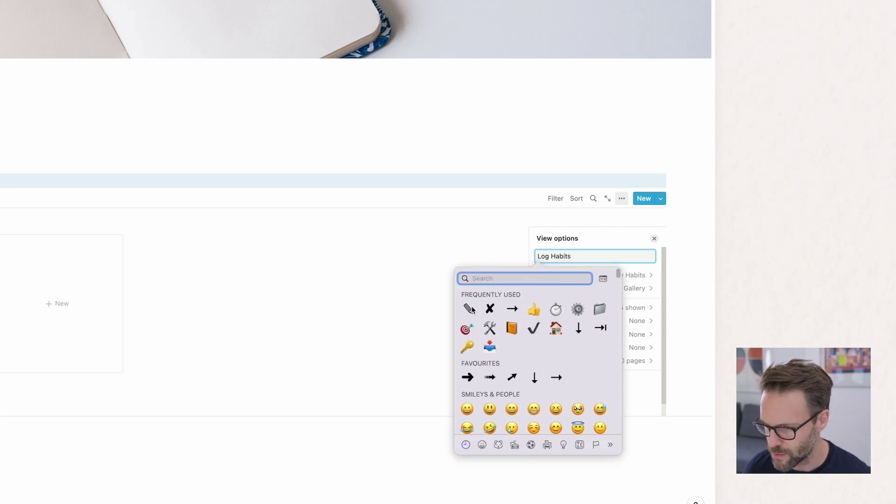
left_click(468, 309)
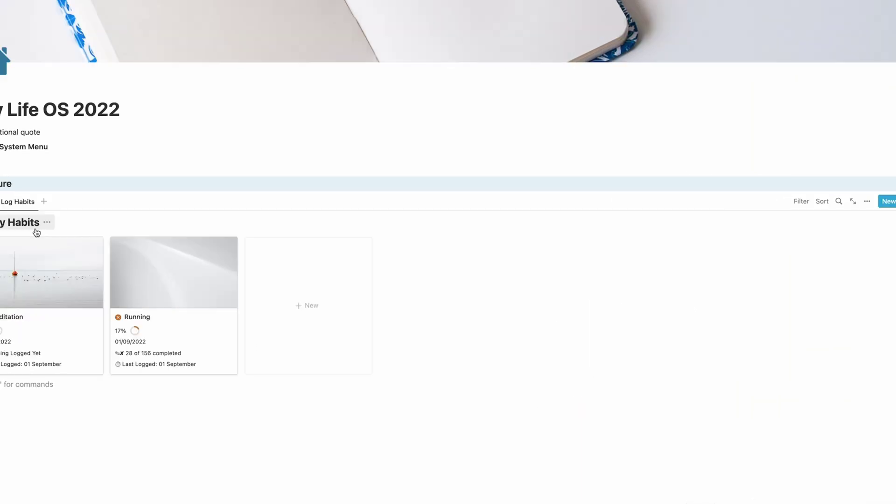
left_click(299, 228)
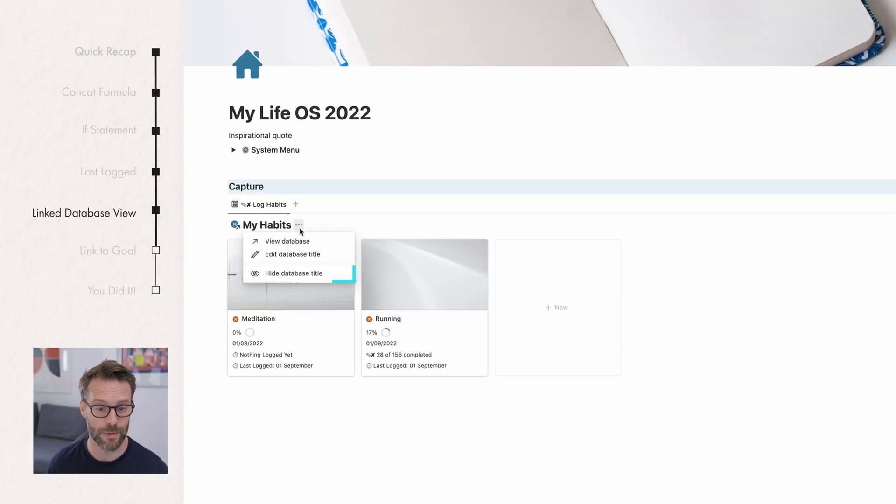
left_click(299, 274)
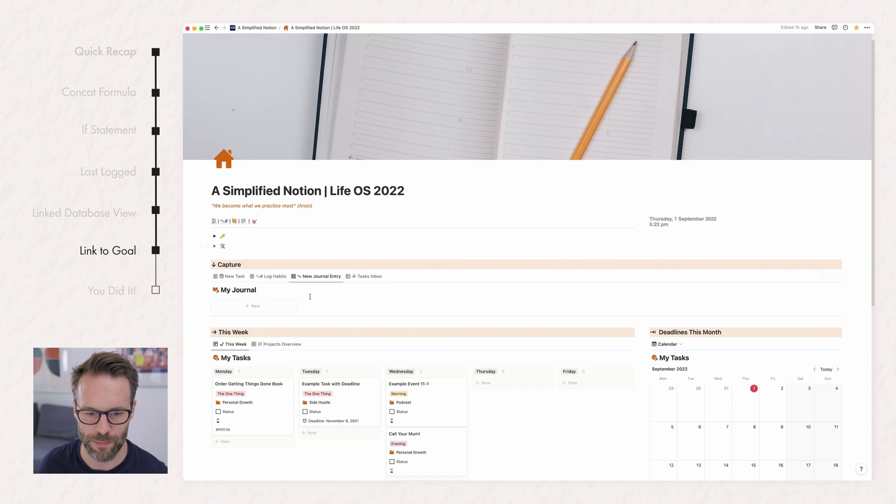
In the Life OS 2022 template, view the Log Habits gallery and the planner's Set Goals view.
left_click(272, 277)
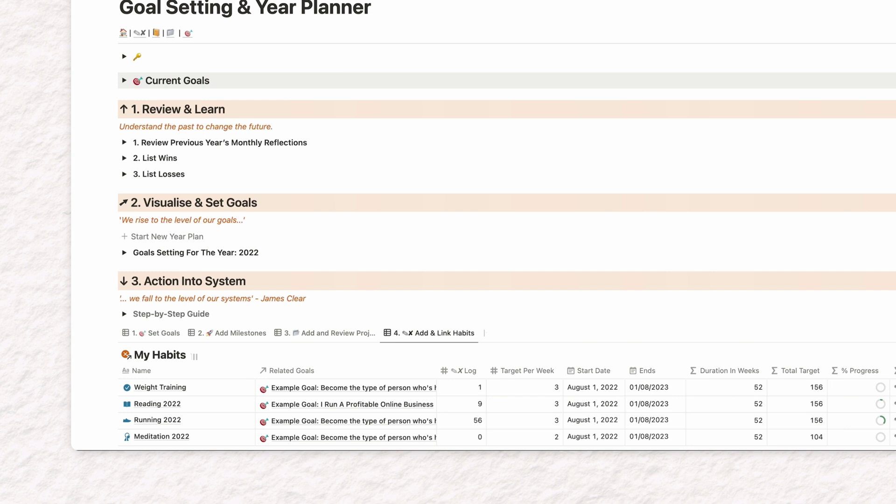
left_click(161, 333)
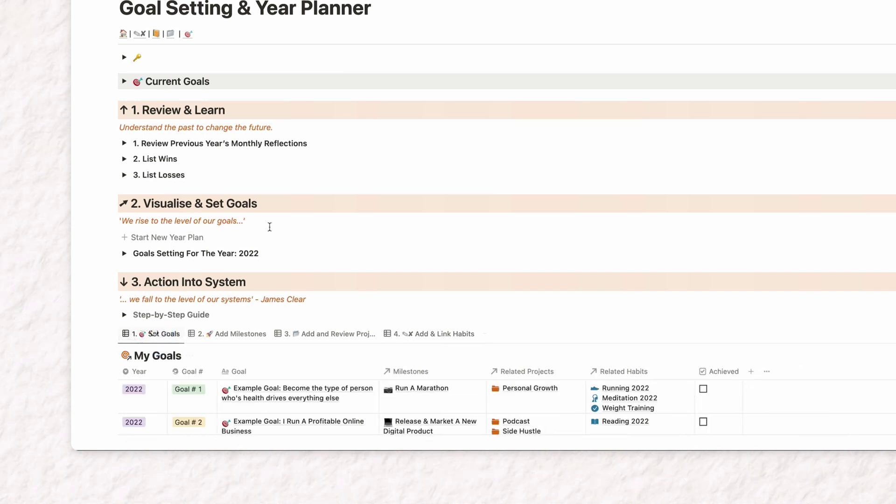
scroll(288, 186, "down", 5)
scroll(288, 186, "up", 1)
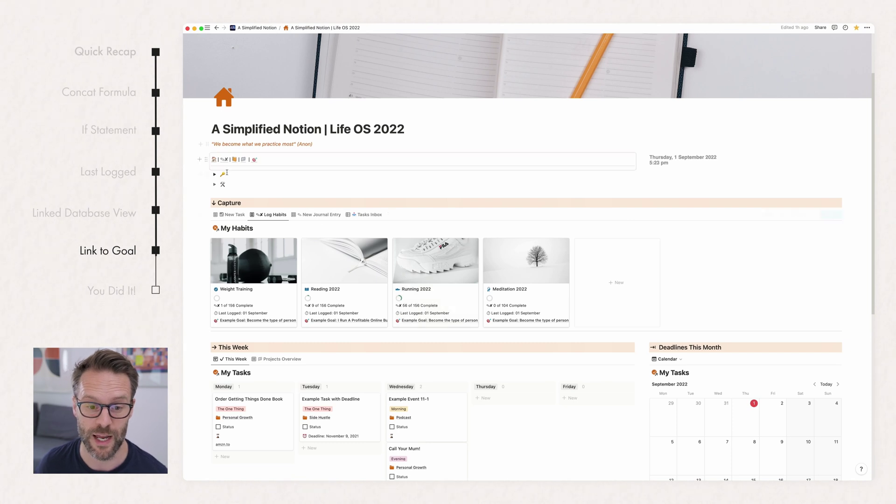
Expand the template's page-links and System Menu toggles and open its My Goals database.
left_click(214, 174)
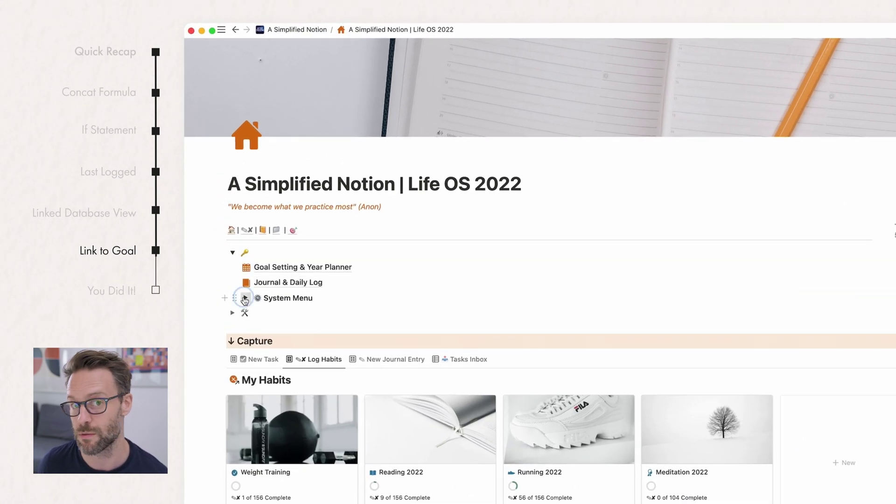
left_click(245, 298)
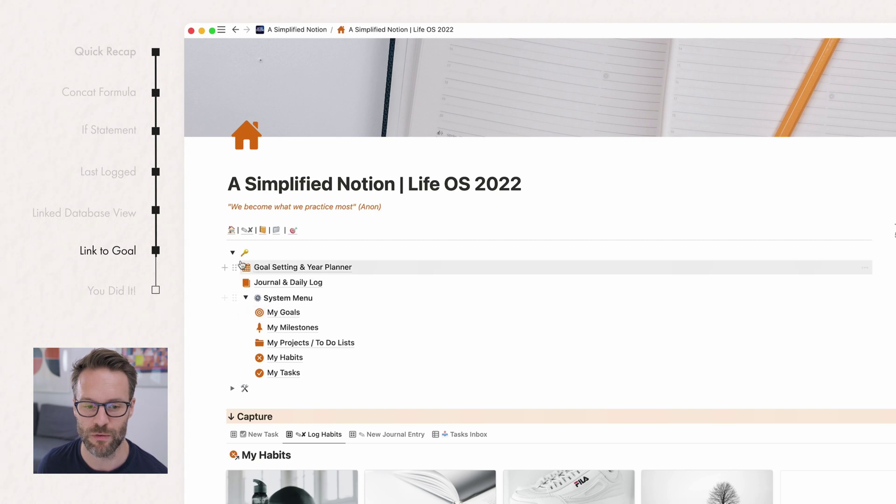
left_click(233, 253)
left_click(233, 253)
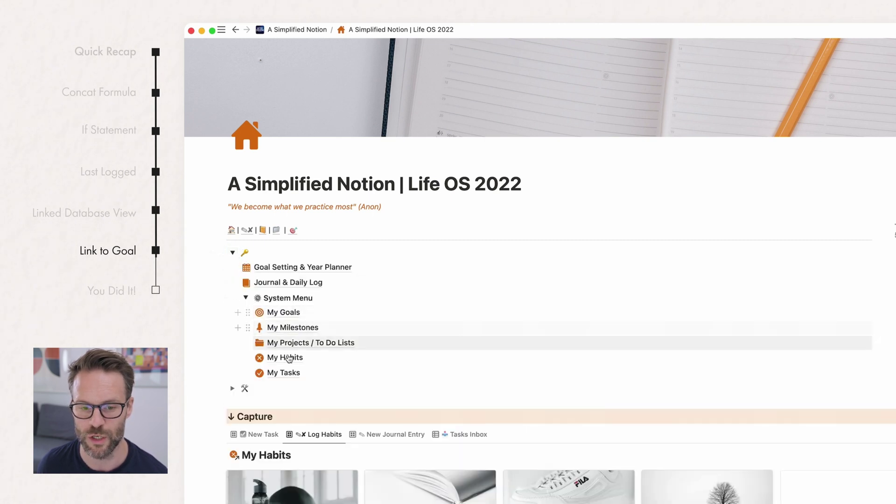
left_click(279, 312)
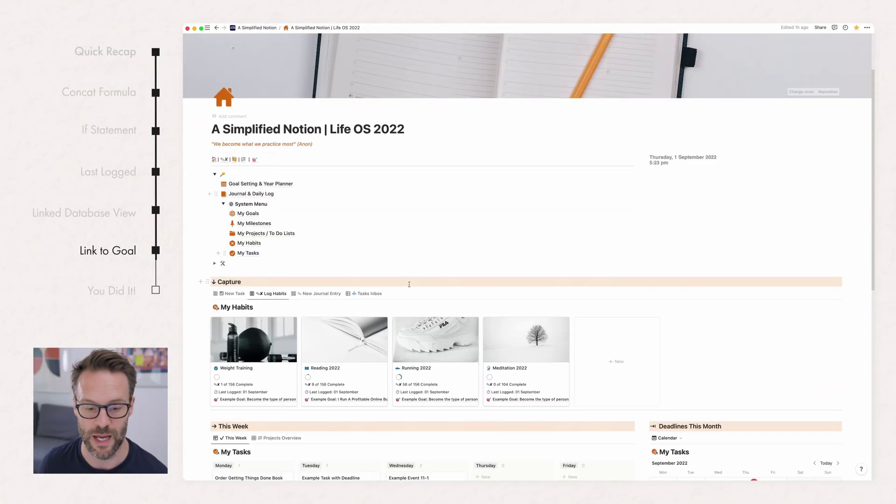
Switch the template's This Week section to the Projects Overview gallery and browse it.
scroll(409, 285, "down", 6)
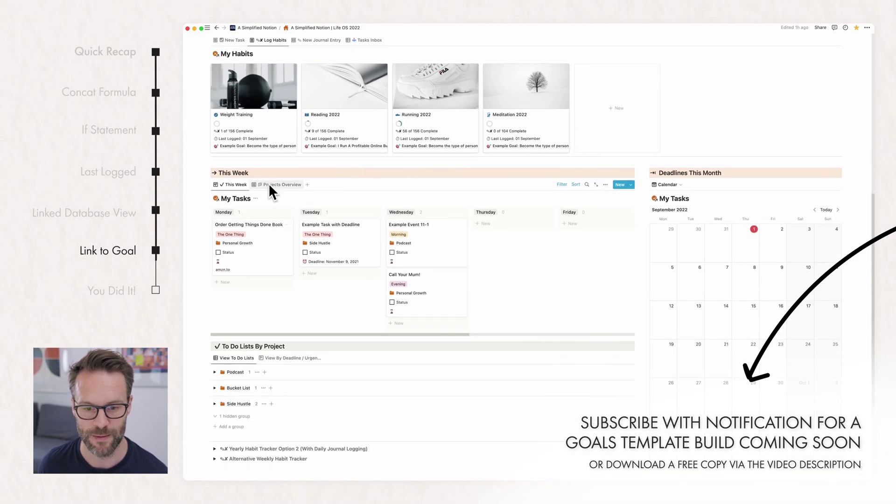
left_click(275, 185)
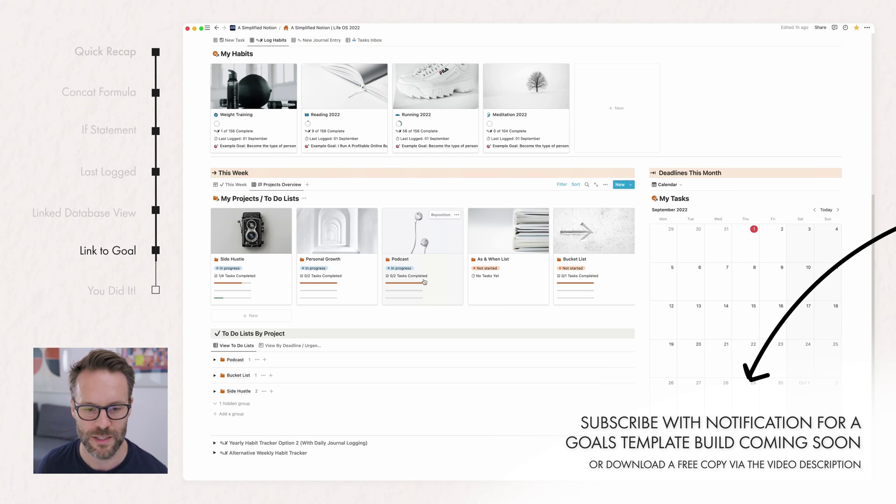
scroll(425, 281, "down", 1)
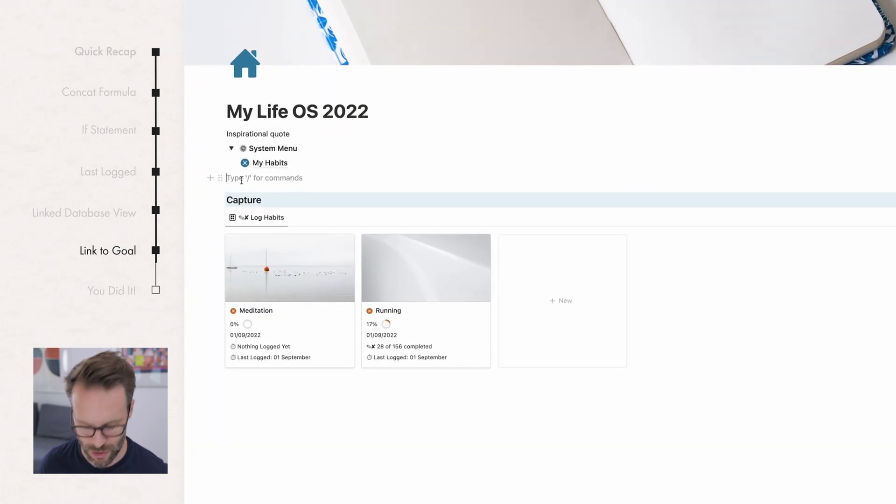
Create a full-page My Goals database with the Name column renamed Goal and view named My Goals.
type("/")
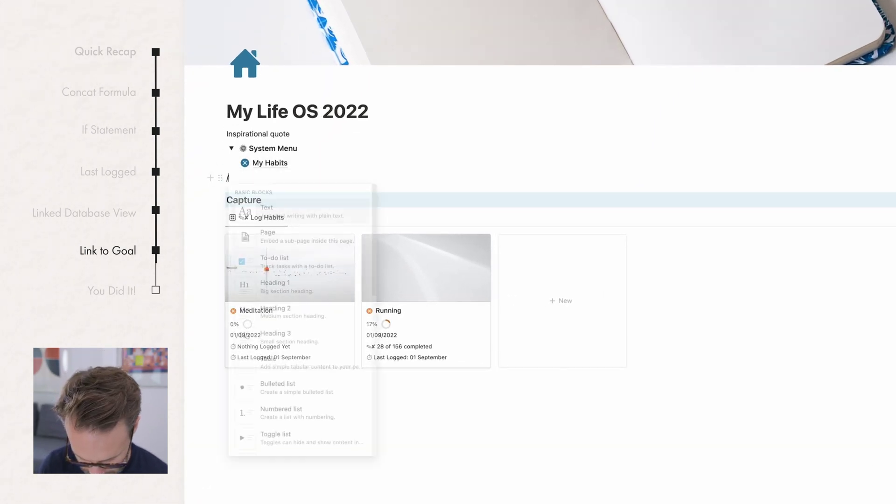
type("data")
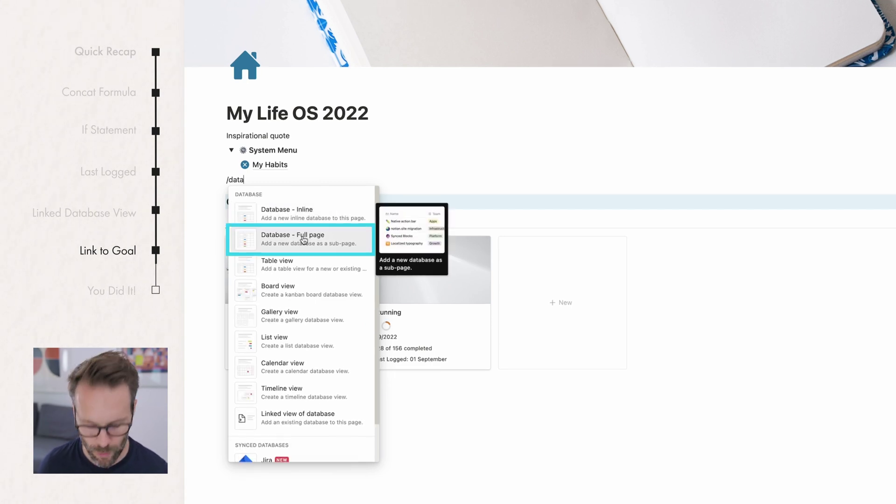
left_click(304, 240)
type("M")
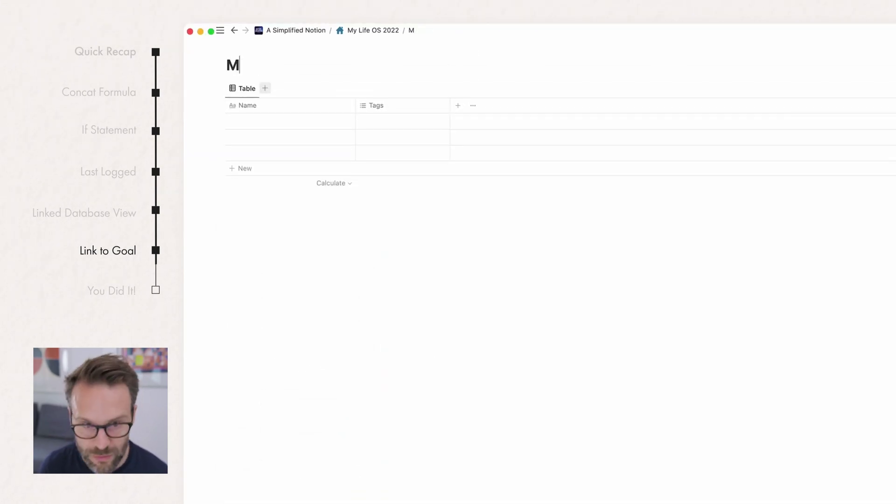
type("y Goals")
left_click(245, 105)
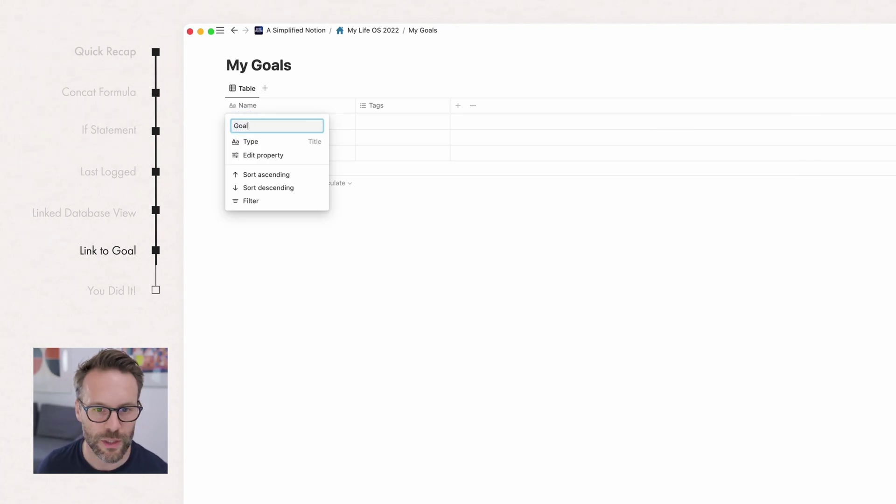
key("Return")
left_click(247, 88)
left_click(272, 118)
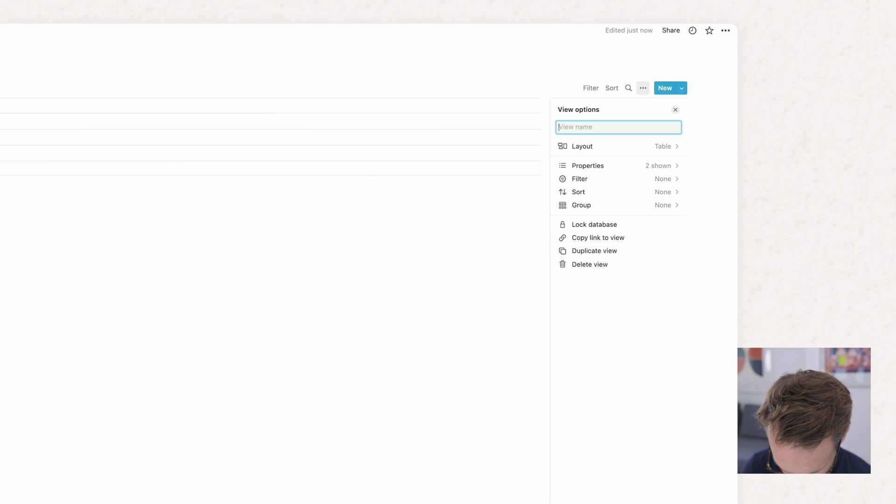
type("My Goals")
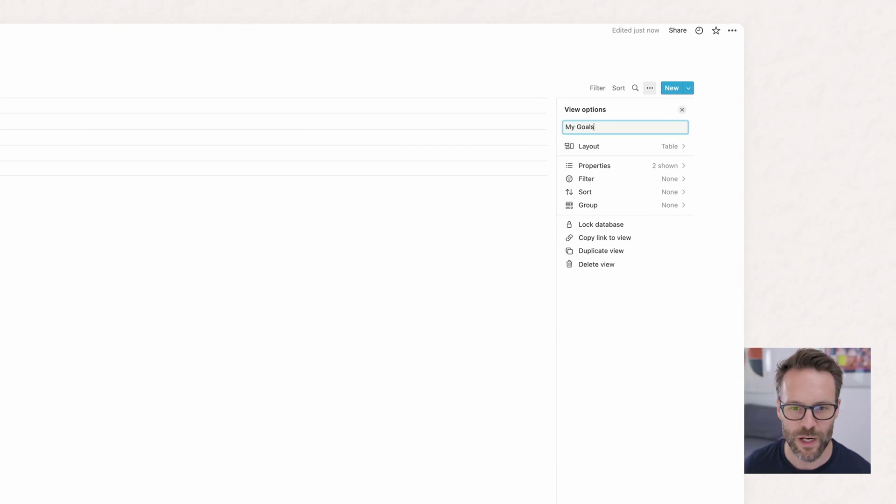
key("Escape")
Turn the Tags column into a Select property named Year.
left_click(312, 105)
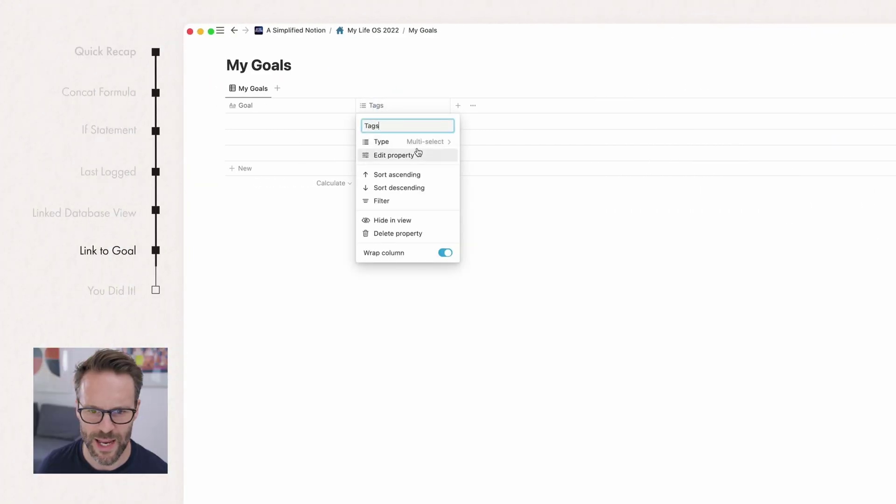
left_click(418, 145)
left_click(354, 220)
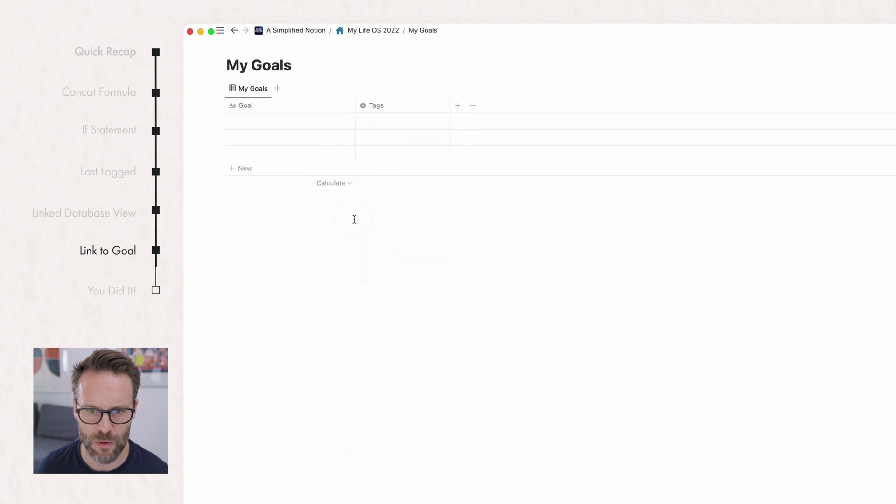
left_click(381, 108)
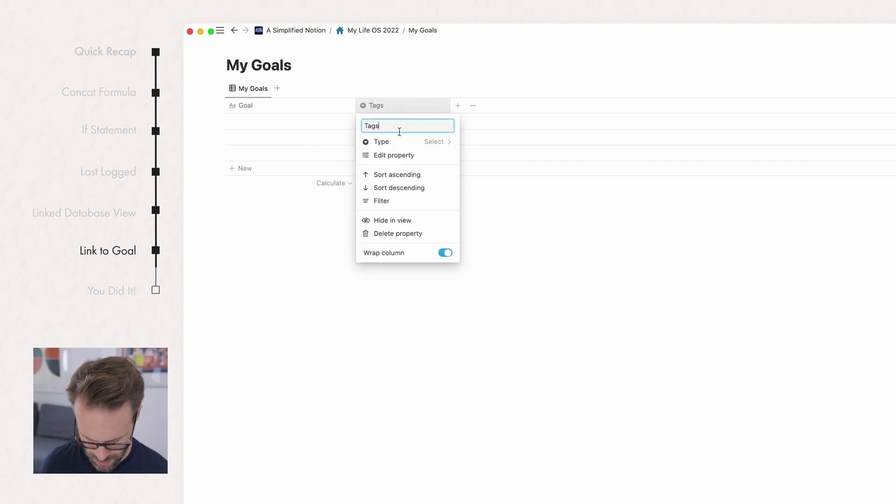
left_click(374, 126)
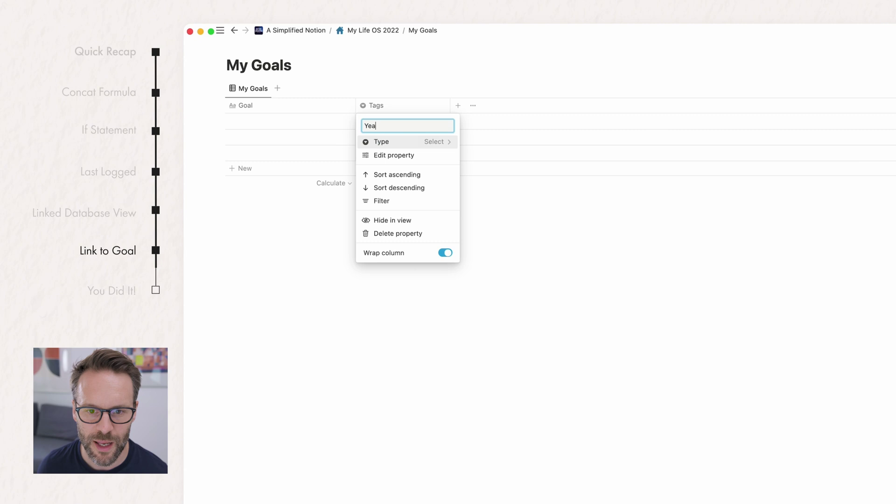
type("Year")
left_click(527, 224)
Set the first two rows' Year to 2022 and begin naming the first goal.
left_click(395, 124)
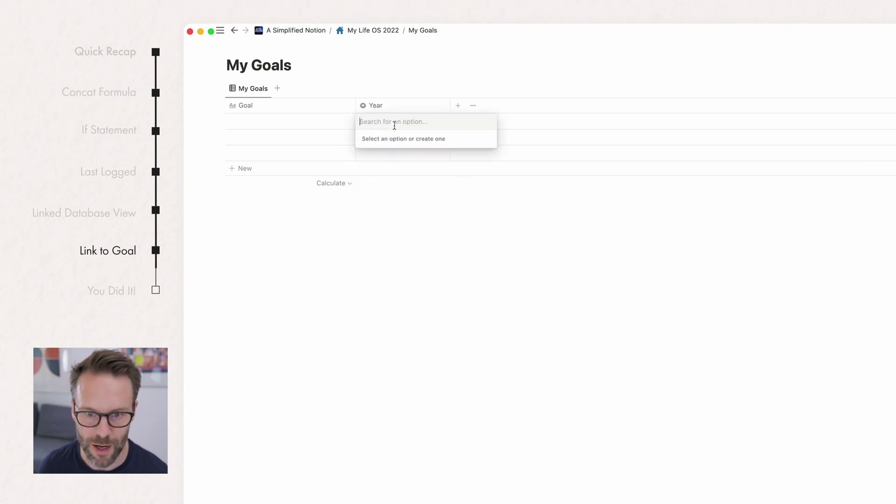
type("2022")
left_click(401, 148)
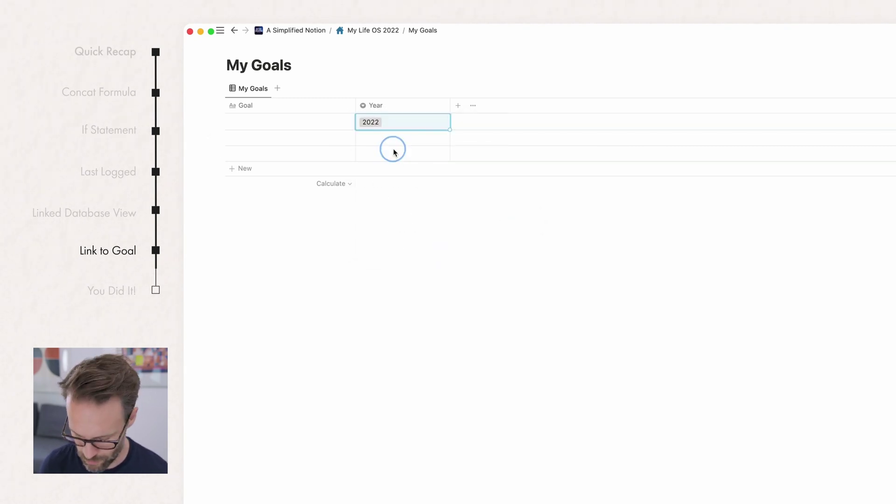
left_click(382, 138)
type("2022")
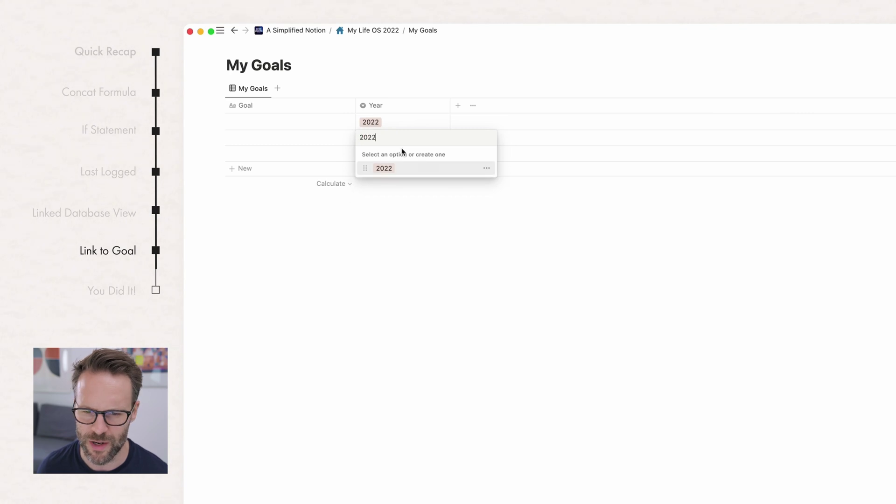
left_click(382, 170)
left_click(377, 153)
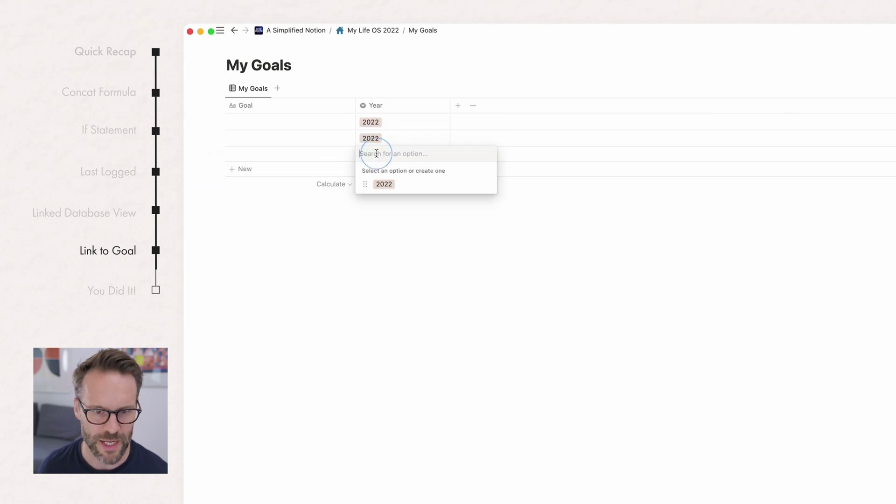
key("Escape")
left_click(228, 140)
left_click(273, 121)
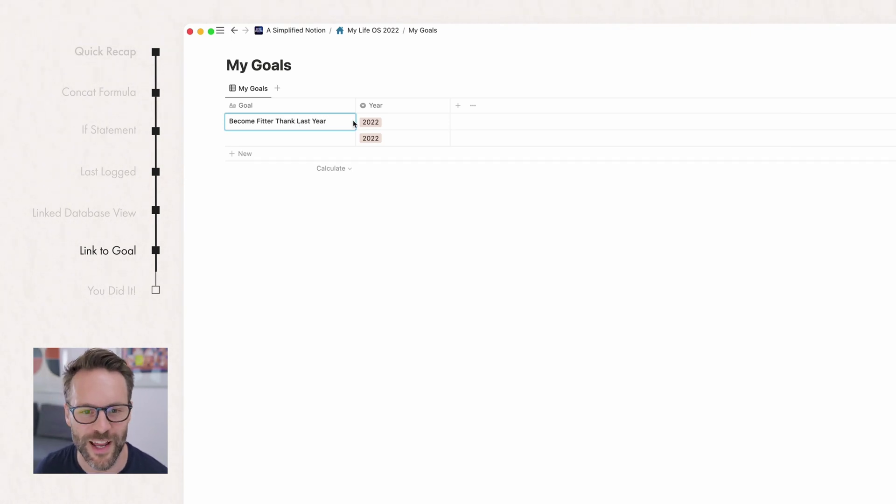
Set the blue target icon as the My Goals page icon.
key("Escape")
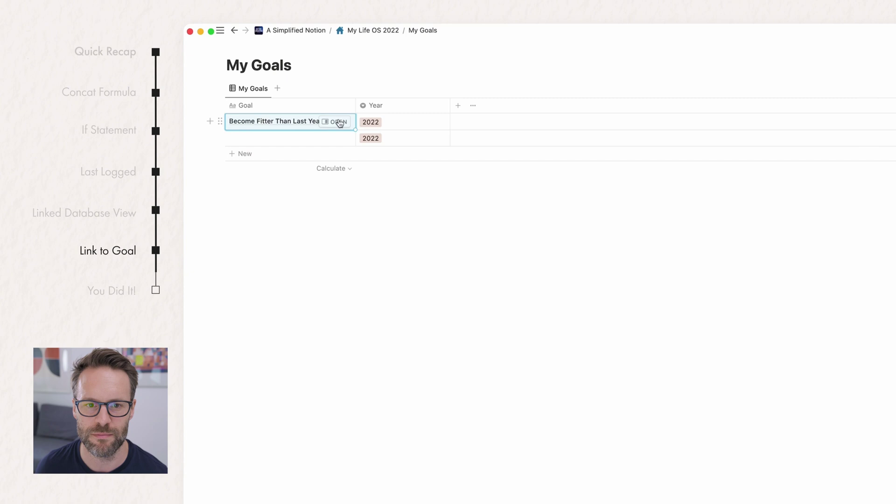
left_click(241, 48)
left_click(235, 65)
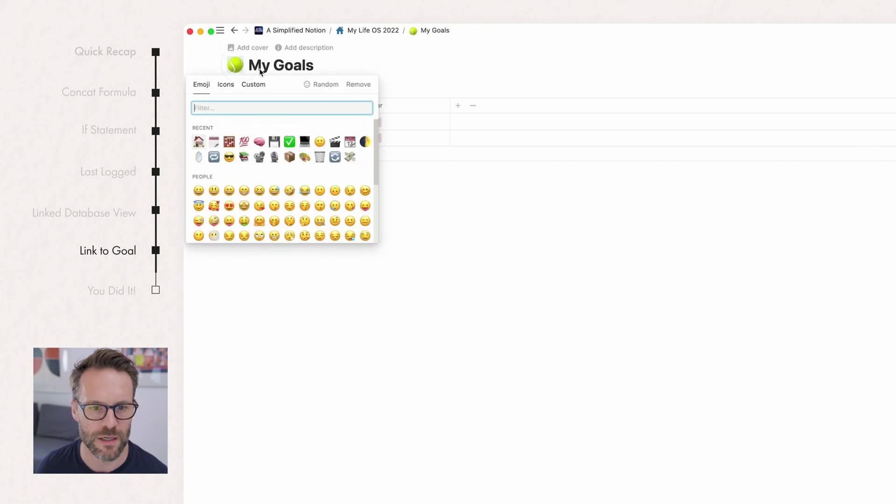
left_click(225, 84)
mouse_move(199, 142)
left_click(209, 174)
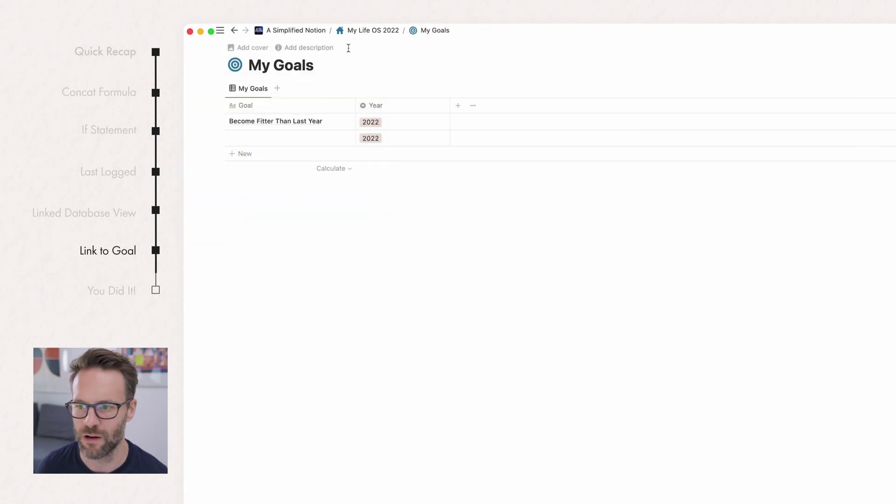
Add a GOALS cover and nest the My Goals link under My Habits in System Menu.
left_click(248, 45)
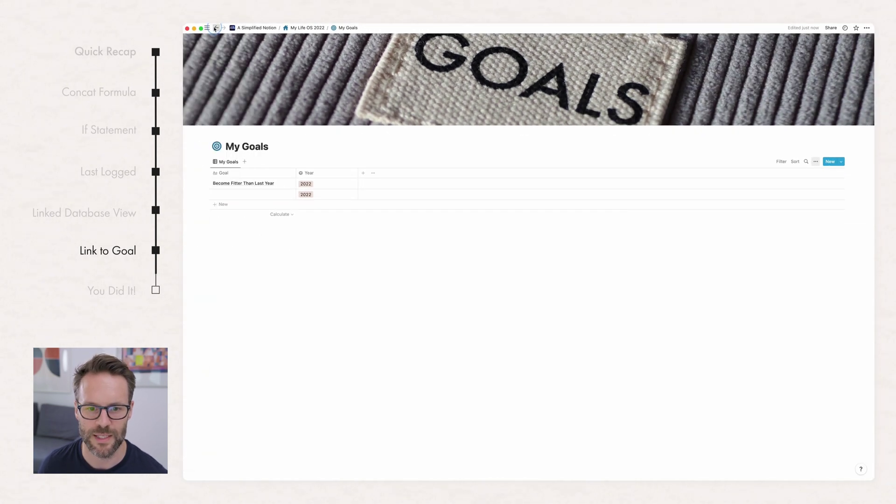
left_click(215, 27)
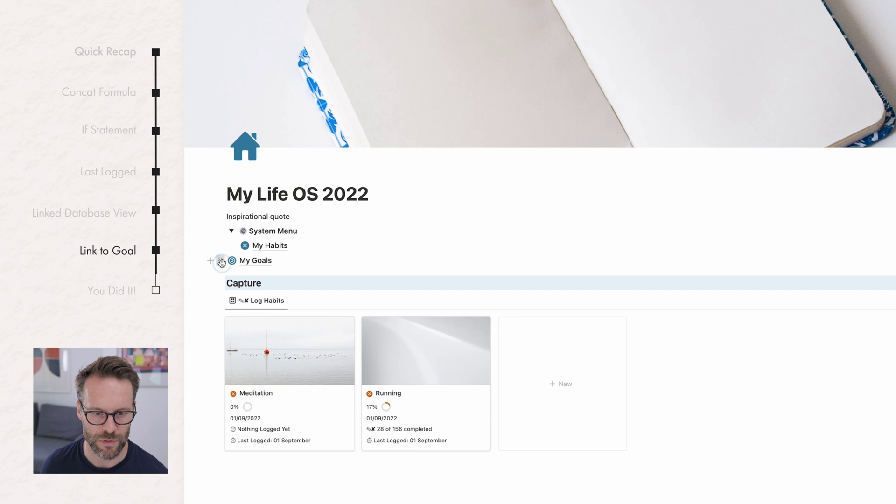
left_click_drag(222, 262, 244, 255)
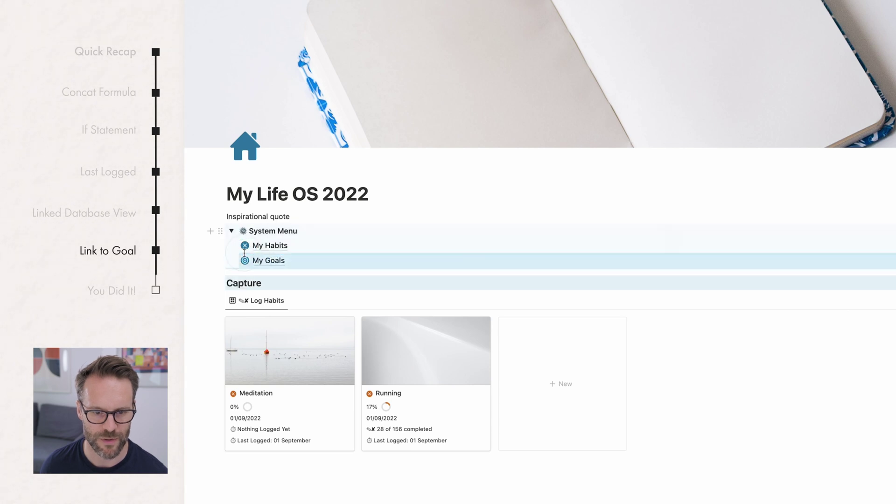
In My Goals, add a relation property to My Habits that also shows on My Habits.
left_click(269, 261)
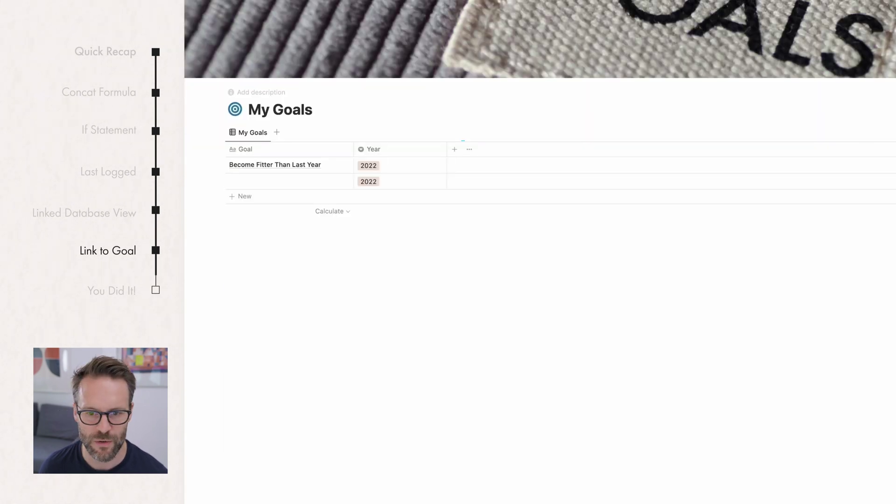
left_click(455, 150)
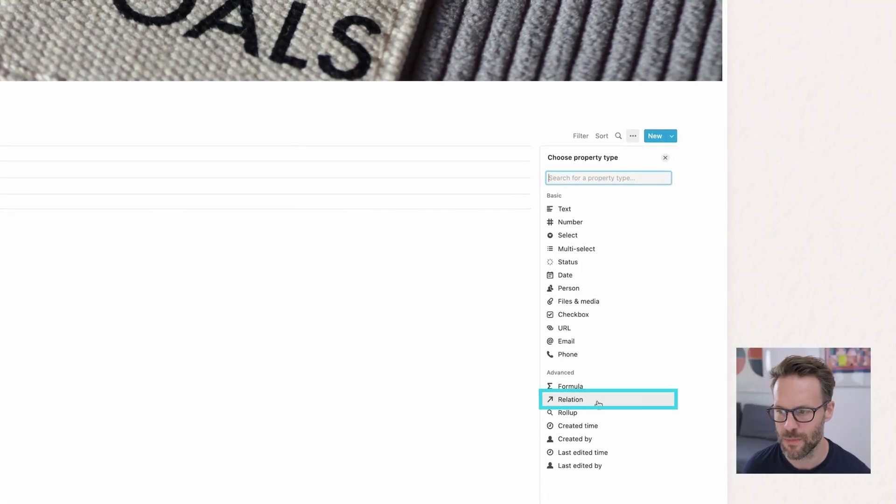
left_click(598, 403)
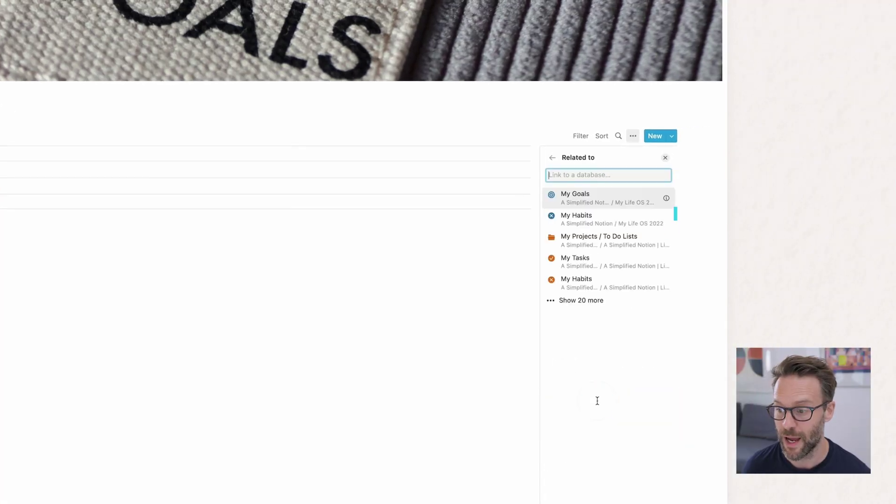
left_click(596, 219)
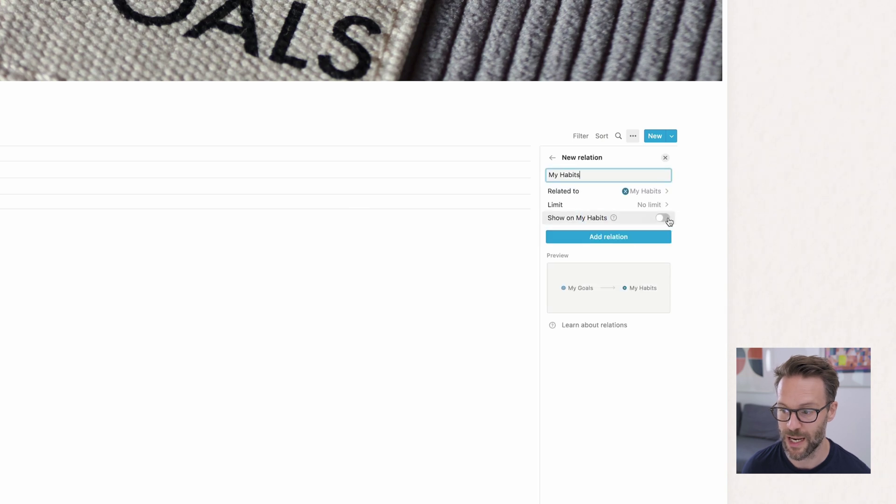
left_click(663, 219)
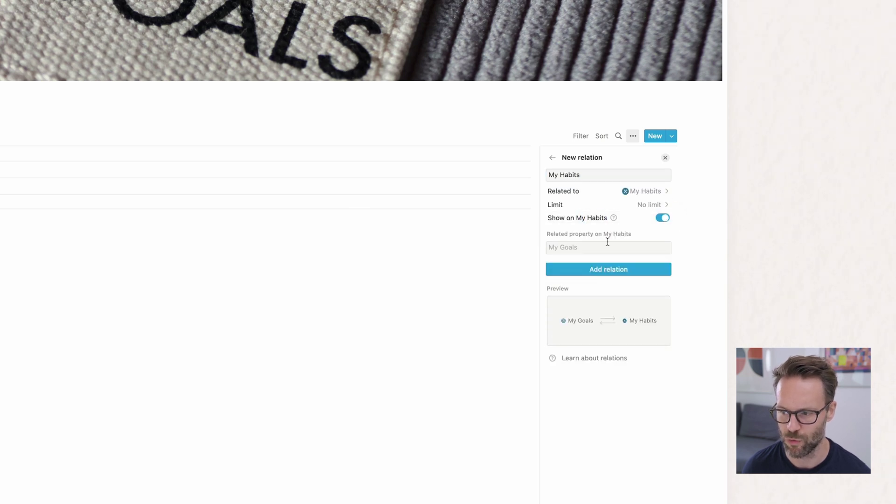
Name the reverse property Related Goals, keep no link limit, and create the relation.
left_click(588, 247)
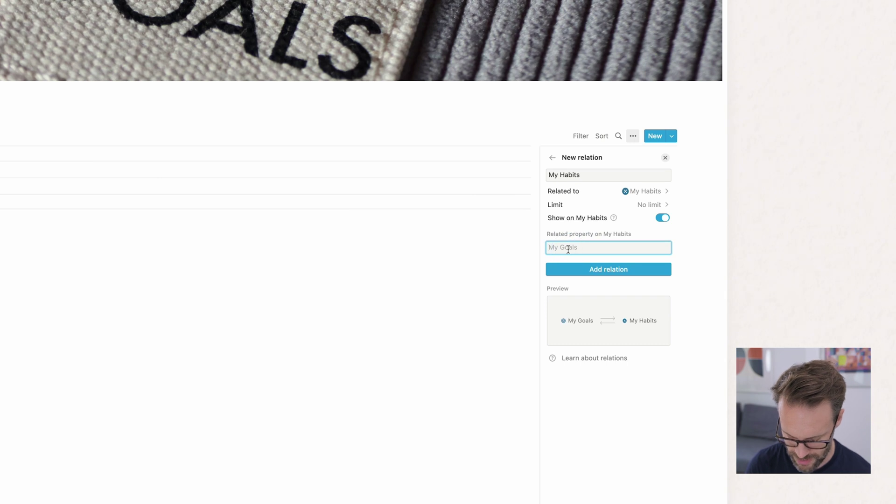
type("Related Goals")
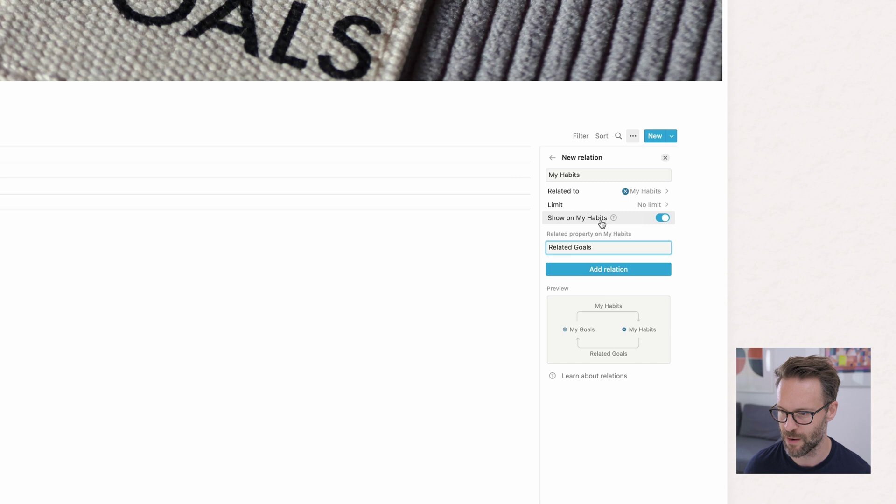
left_click(662, 218)
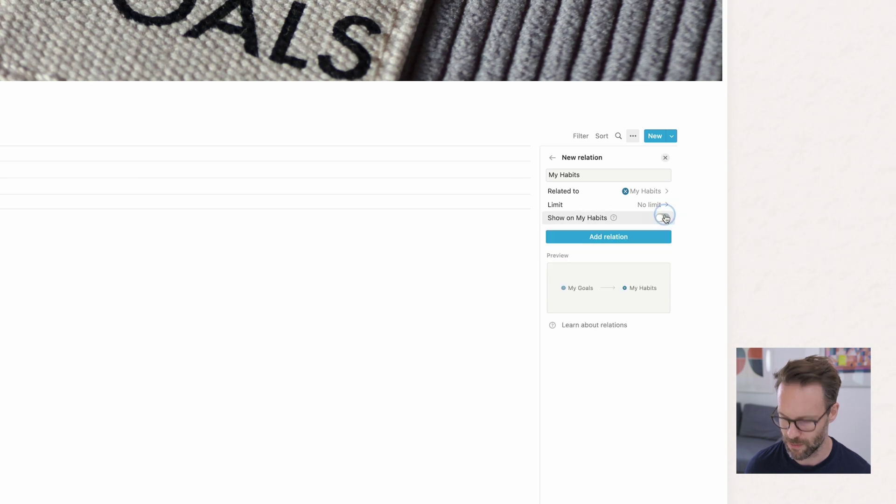
left_click(662, 218)
left_click(590, 253)
type("Related Goals")
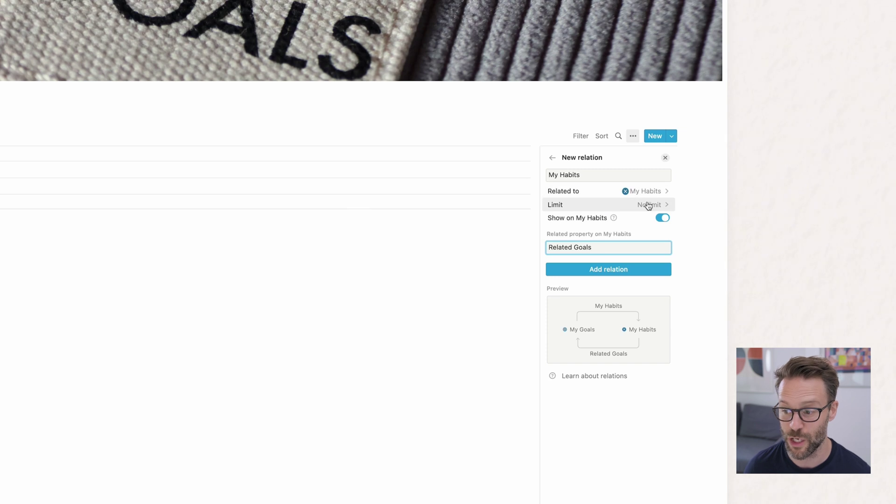
left_click(649, 205)
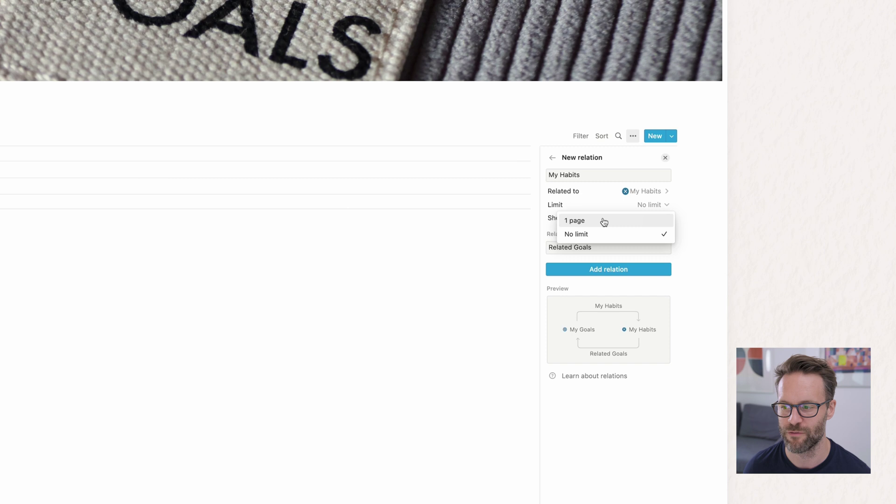
left_click(598, 201)
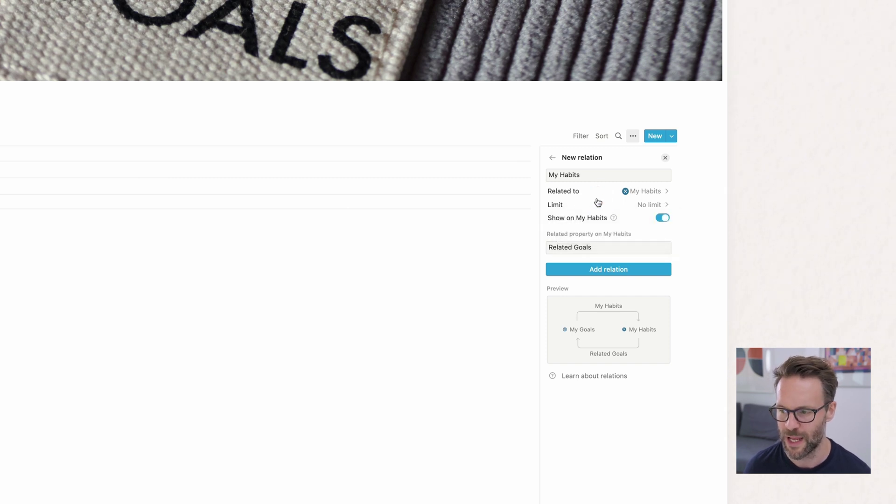
left_click(613, 269)
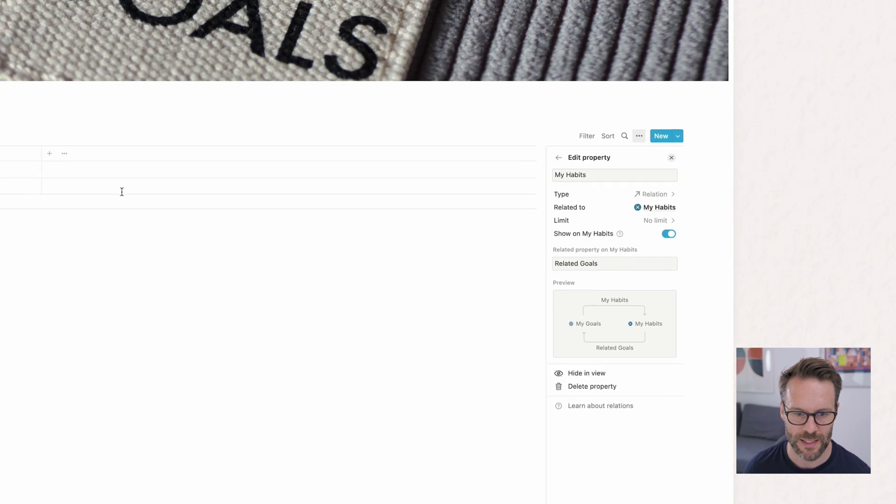
left_click(121, 192)
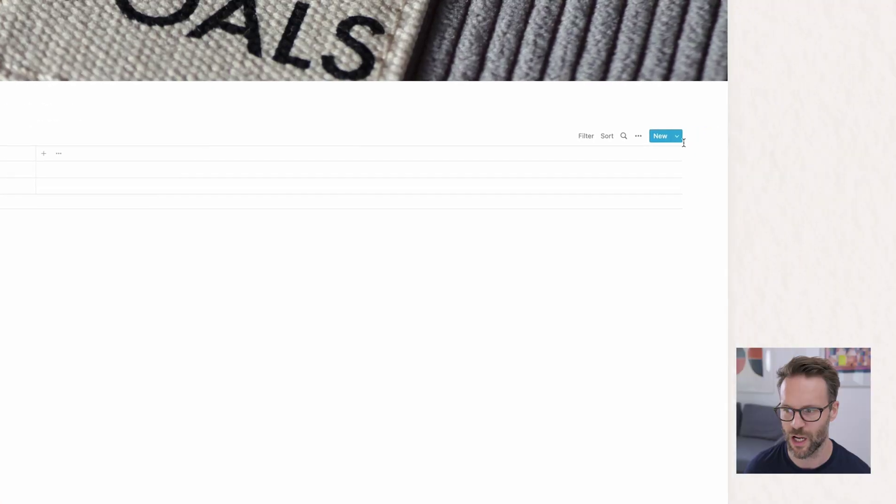
In My Habits, set Meditation's Related Goals to Become Fitter Than Last Year.
left_click(677, 136)
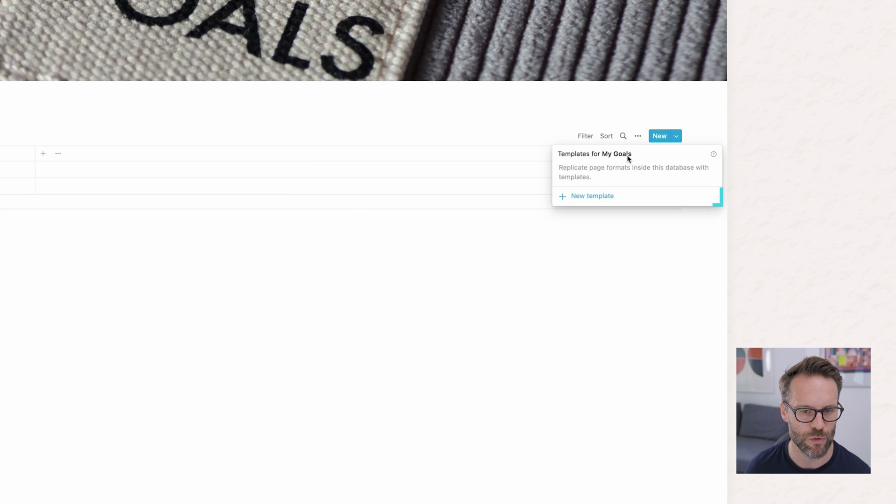
left_click(428, 257)
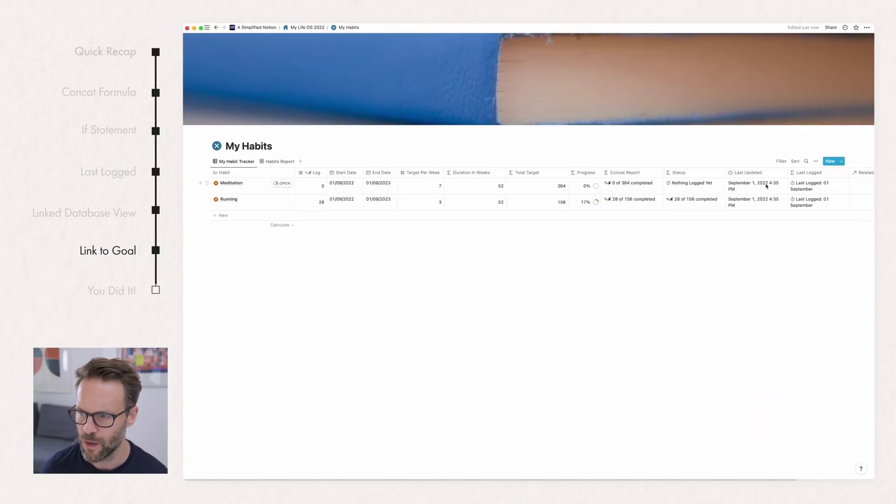
scroll(765, 186, "right", 5)
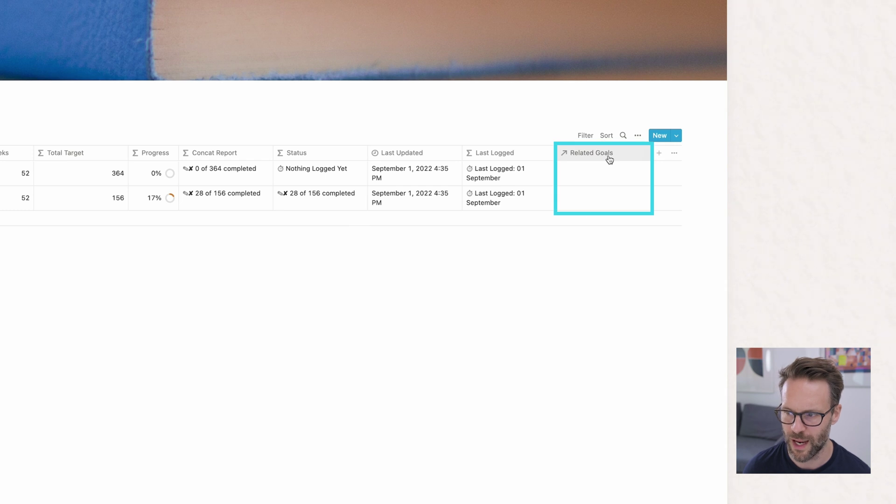
left_click(604, 177)
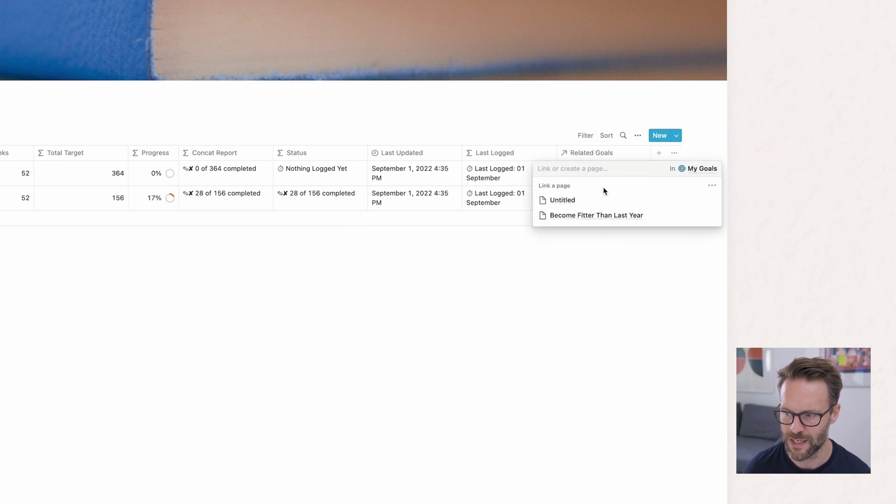
left_click(597, 216)
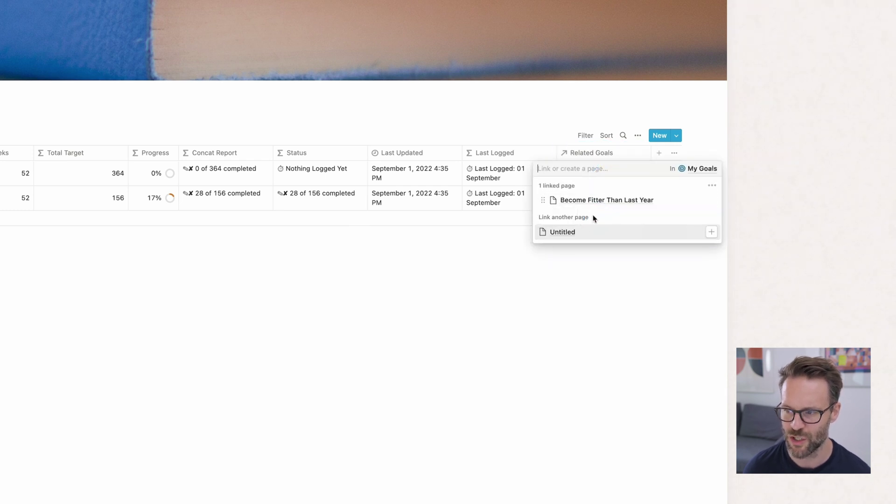
left_click(567, 264)
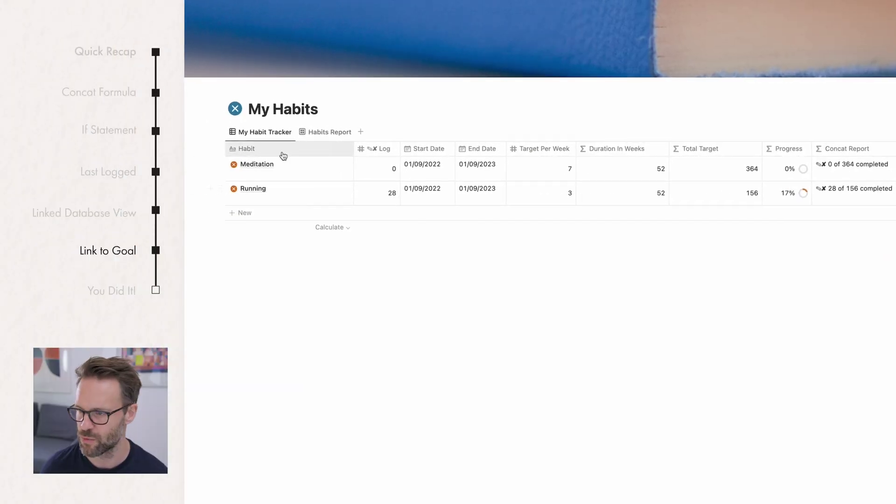
Unhide Related Goals on the Habits Report gallery cards.
left_click(329, 132)
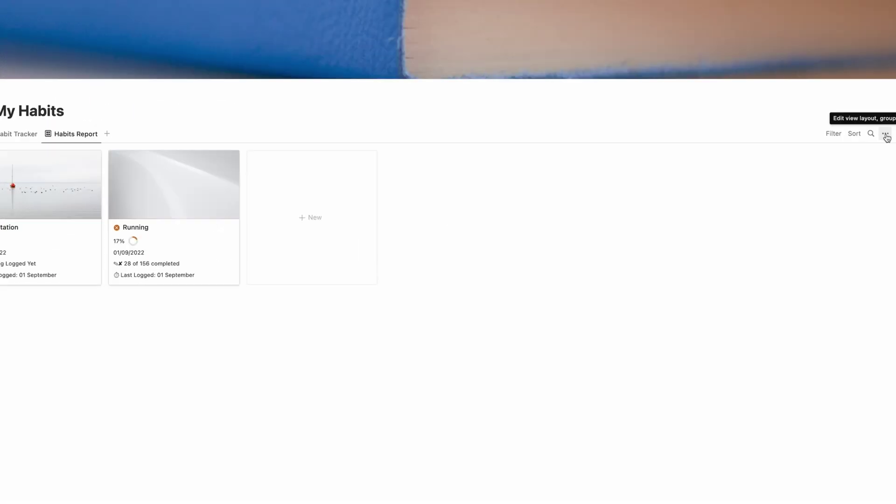
left_click(886, 135)
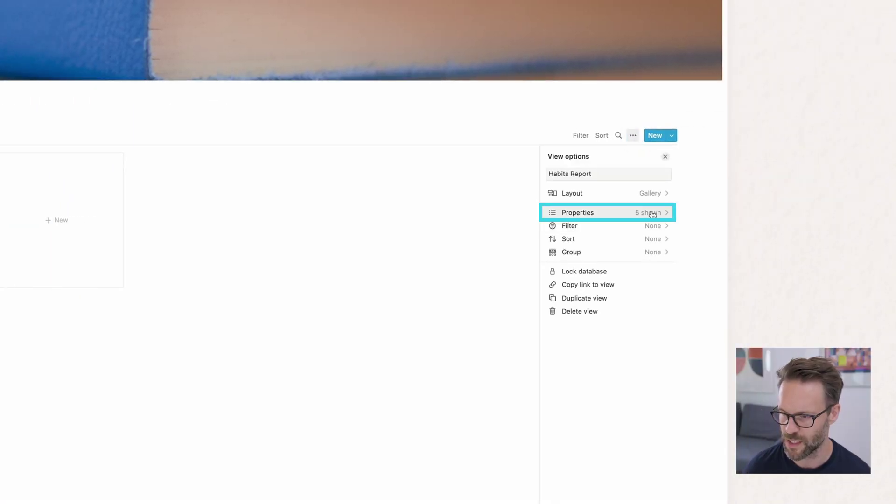
left_click(652, 214)
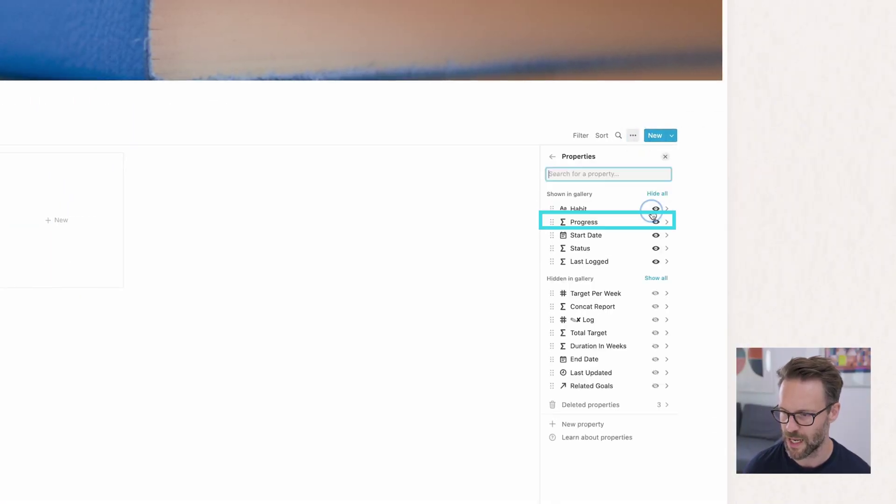
left_click(656, 386)
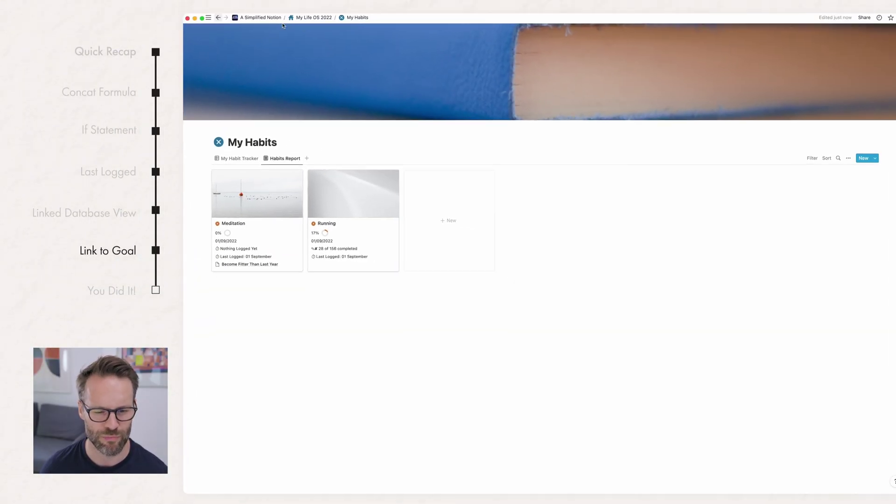
On My Life OS 2022, unhide Related Goals on the Log Habits gallery cards.
left_click(313, 17)
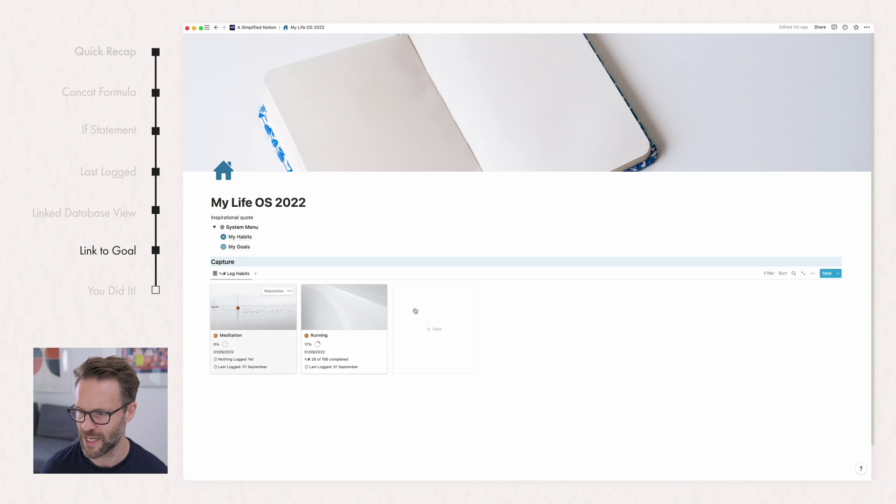
left_click(813, 273)
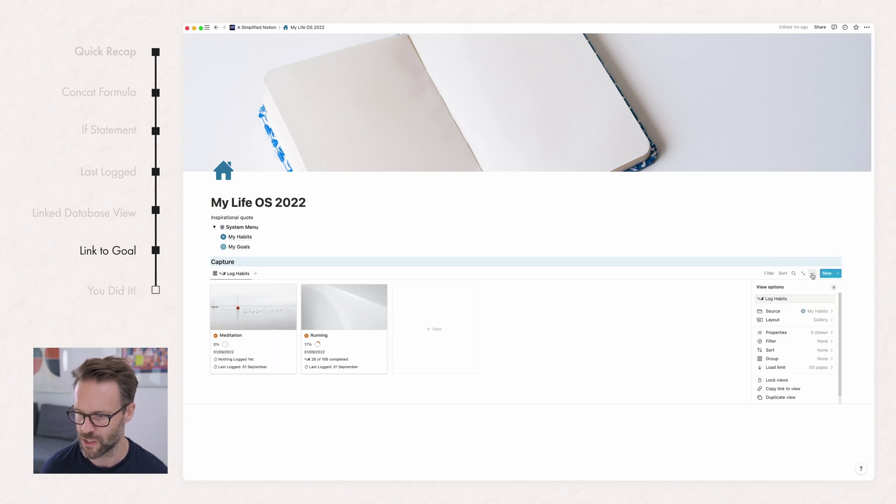
left_click(812, 333)
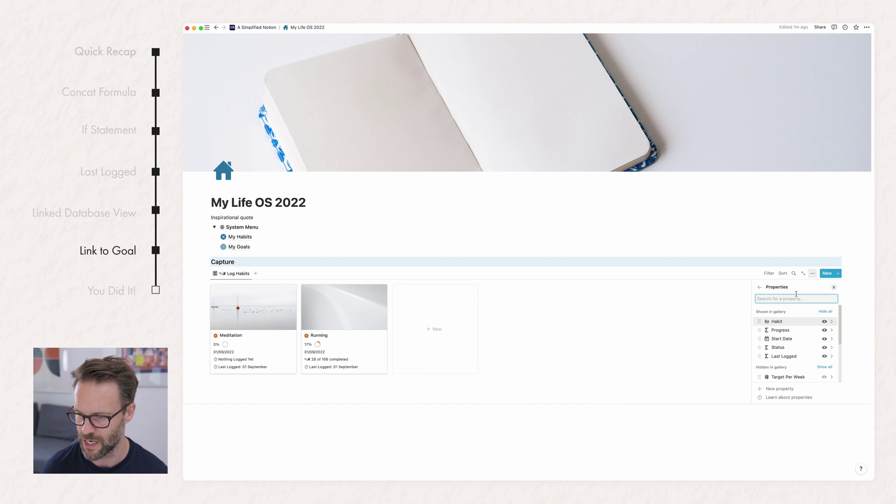
left_click(760, 287)
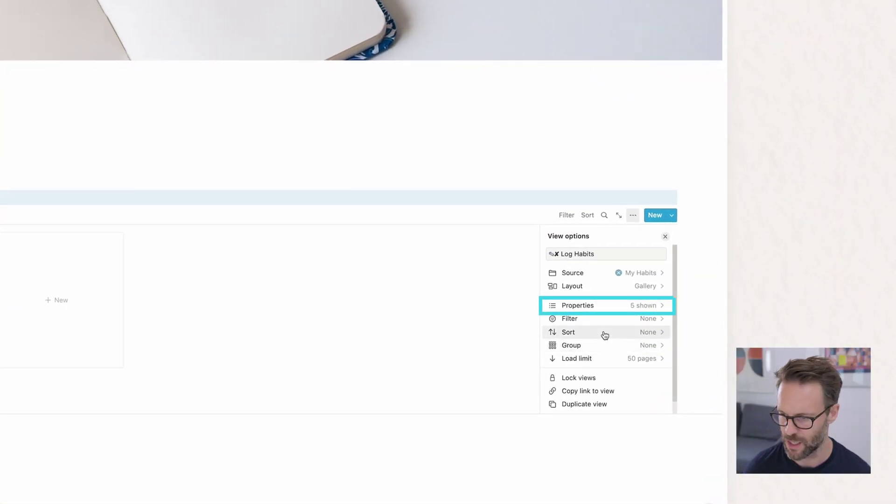
left_click(601, 306)
scroll(602, 324, "down", 5)
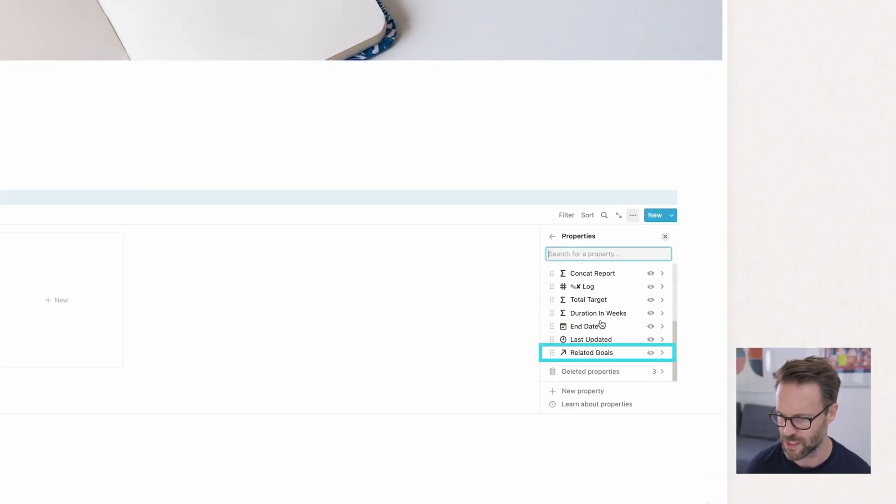
left_click(650, 352)
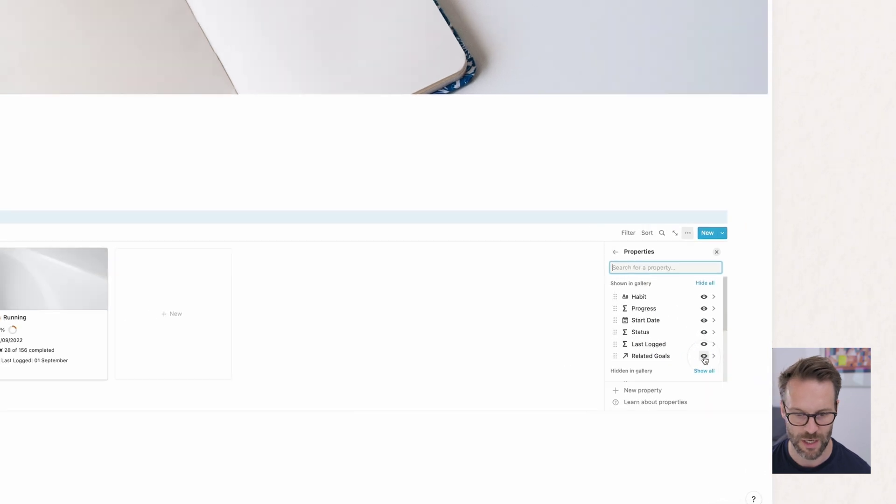